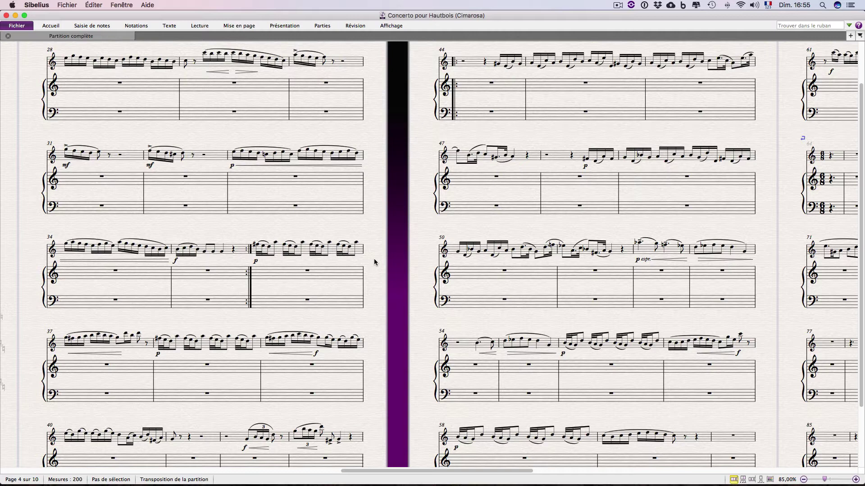
Try clearing the contents of bar 48 in the oboe staff only, and undo the deletion.
{"action": "left_click", "coordinate": [561, 158]}
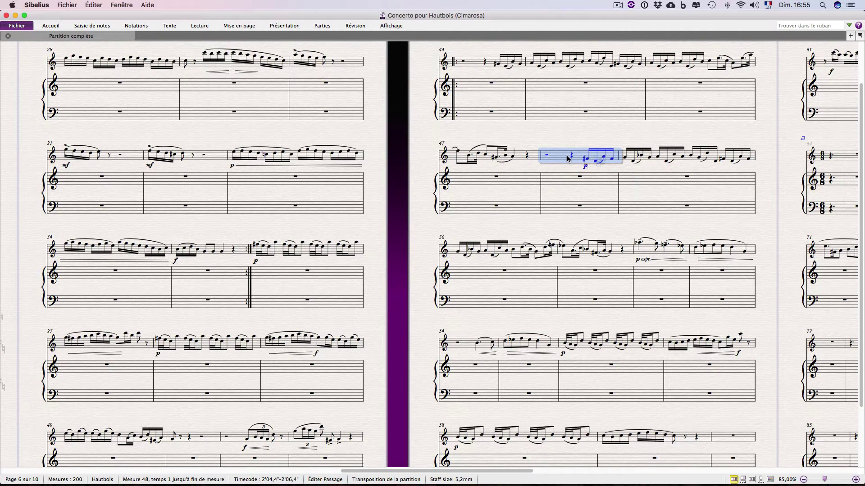
{"action": "key", "text": "BackSpace"}
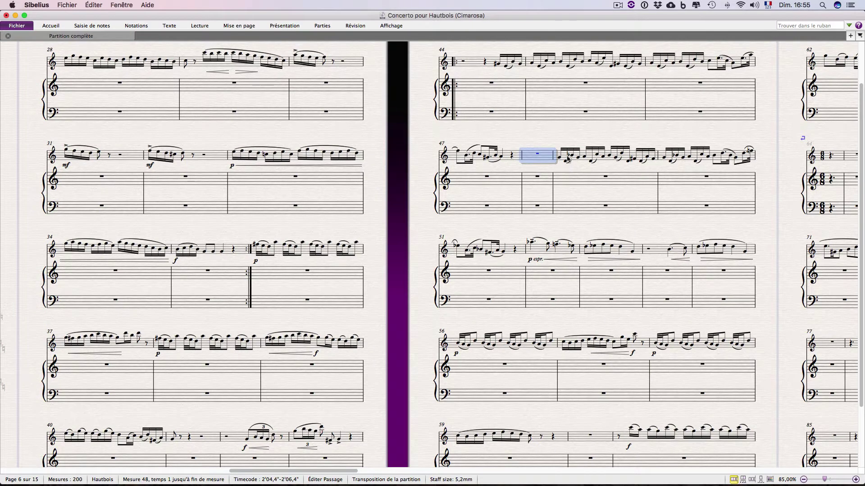
{"action": "key", "text": "cmd+z"}
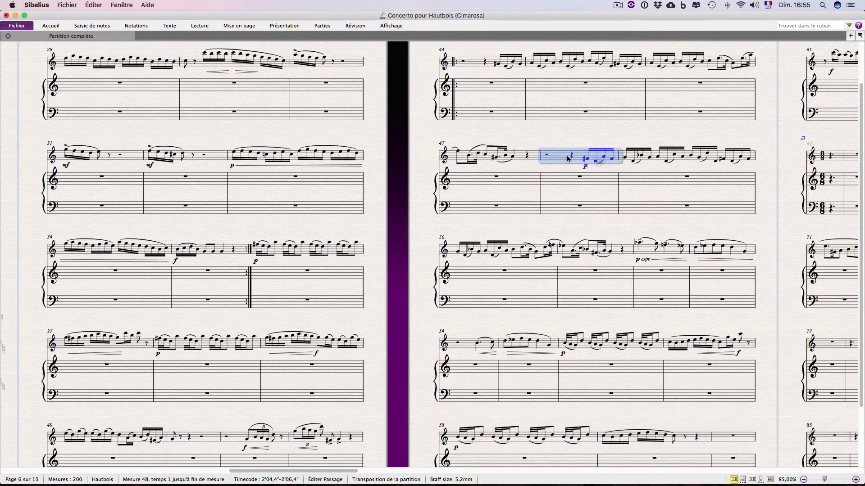
{"action": "left_click", "coordinate": [552, 130]}
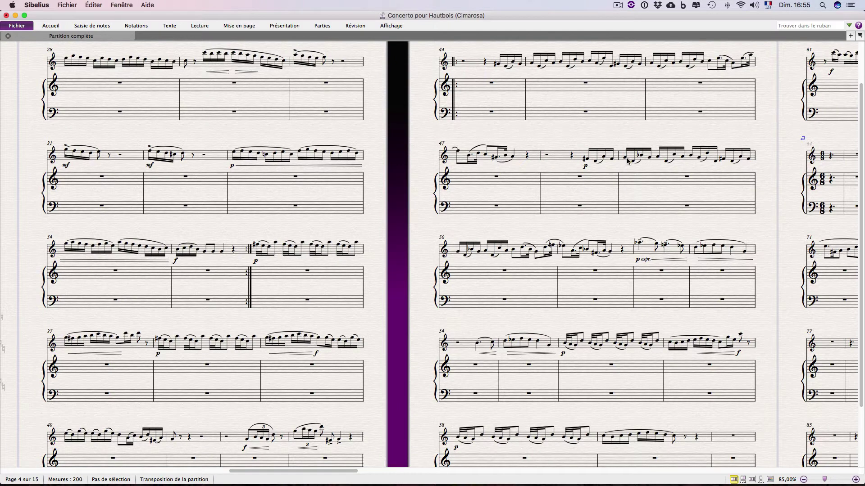
Try deleting the entire bar 48 across the oboe and piano staves, and undo the deletion.
{"action": "left_click", "coordinate": [560, 145]}
{"action": "left_click", "coordinate": [561, 156], "text": "super"}
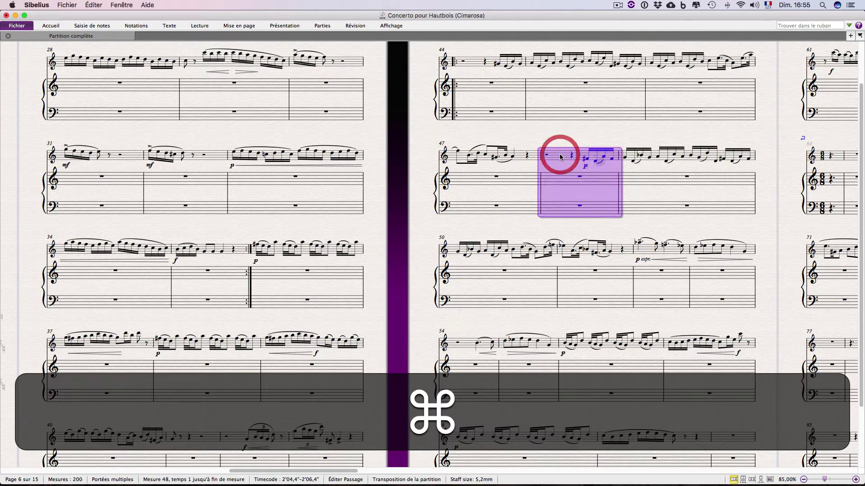
{"action": "key", "text": "BackSpace"}
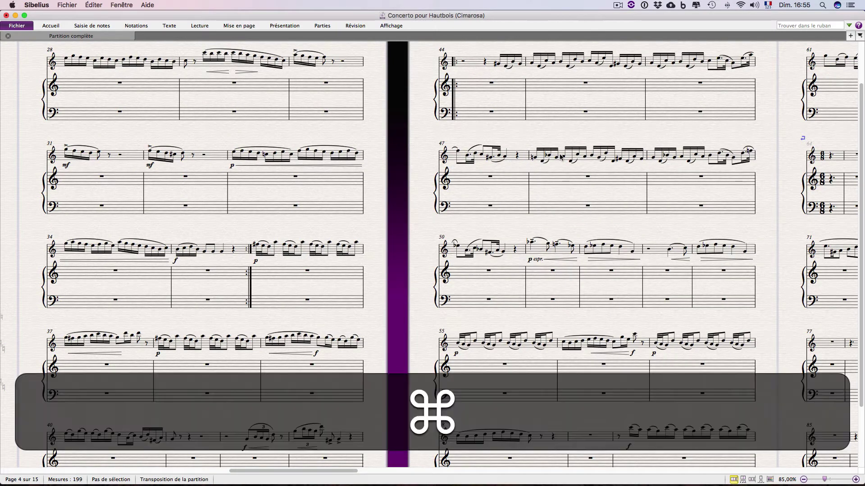
{"action": "key", "text": "super+z"}
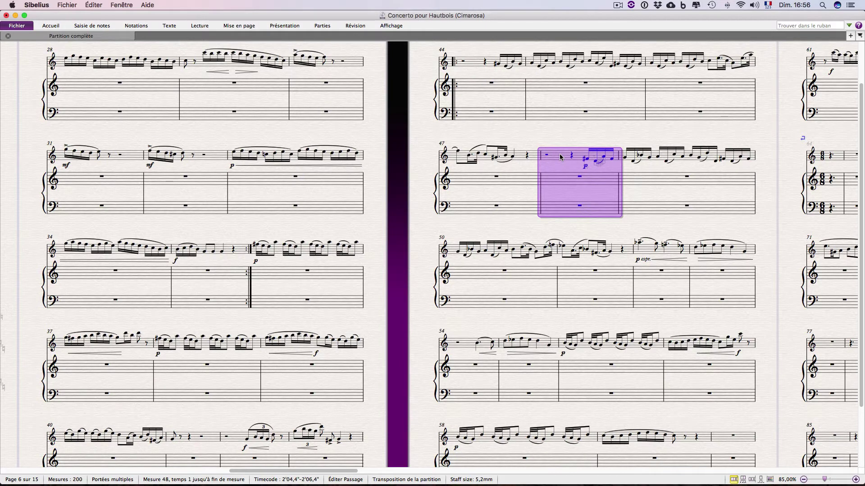
{"action": "left_click", "coordinate": [572, 140]}
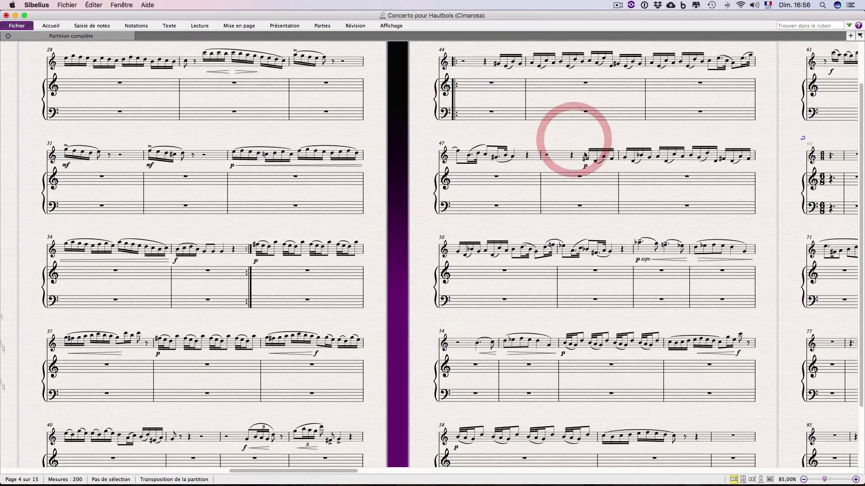
Stack thirds above every note of bar 48 in the oboe staff to build chords.
{"action": "left_click", "coordinate": [555, 157]}
{"action": "scroll", "coordinate": [577, 165], "scroll_direction": "up", "scroll_amount": 2}
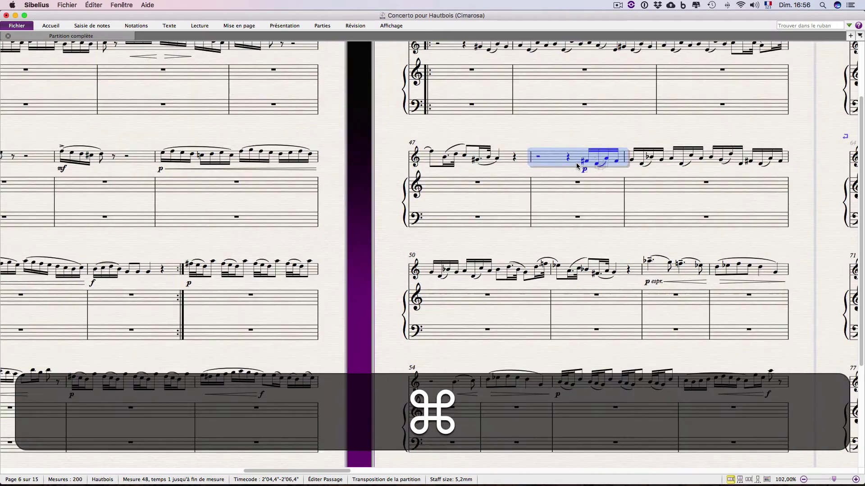
{"action": "scroll", "coordinate": [577, 165], "scroll_direction": "up", "scroll_amount": 3}
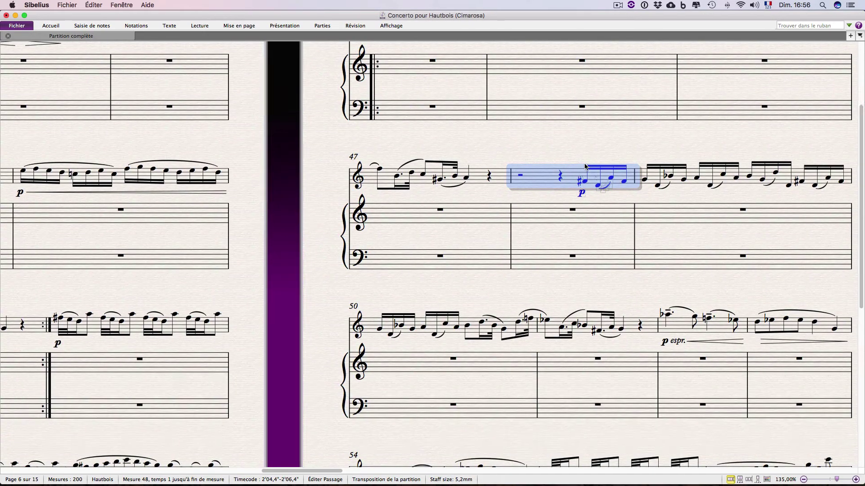
{"action": "scroll", "coordinate": [585, 167], "scroll_direction": "right", "scroll_amount": 5}
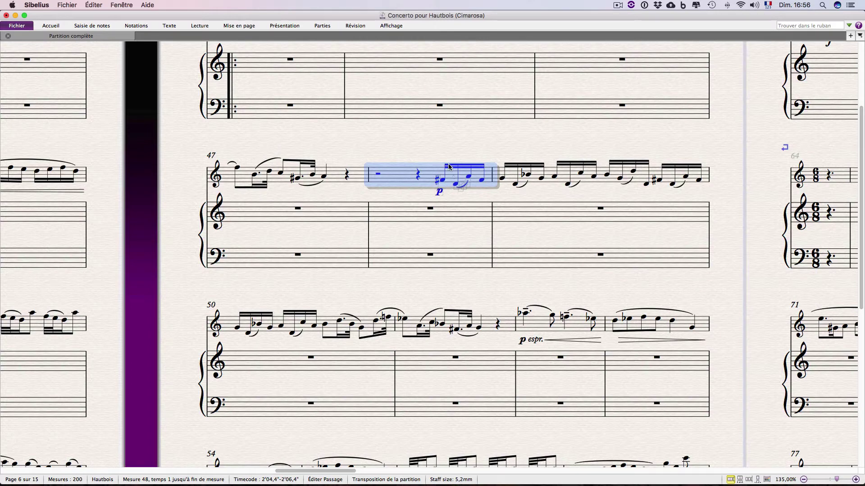
{"action": "key", "text": "3"}
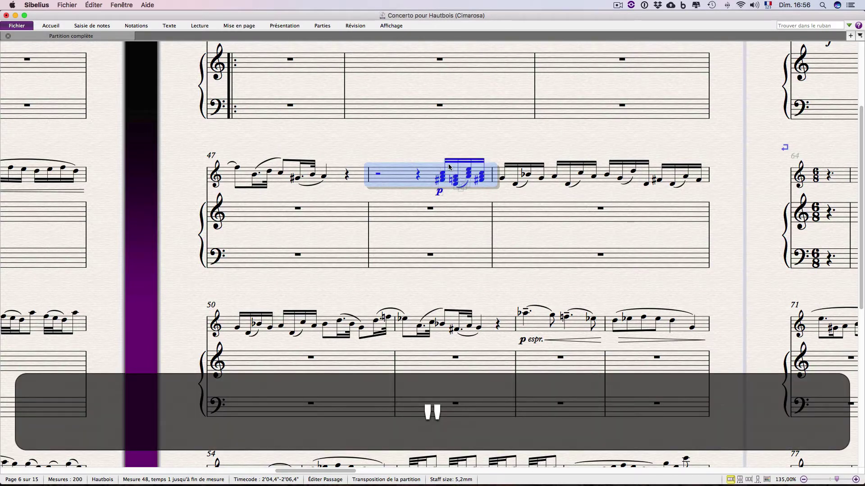
{"action": "key", "text": "3"}
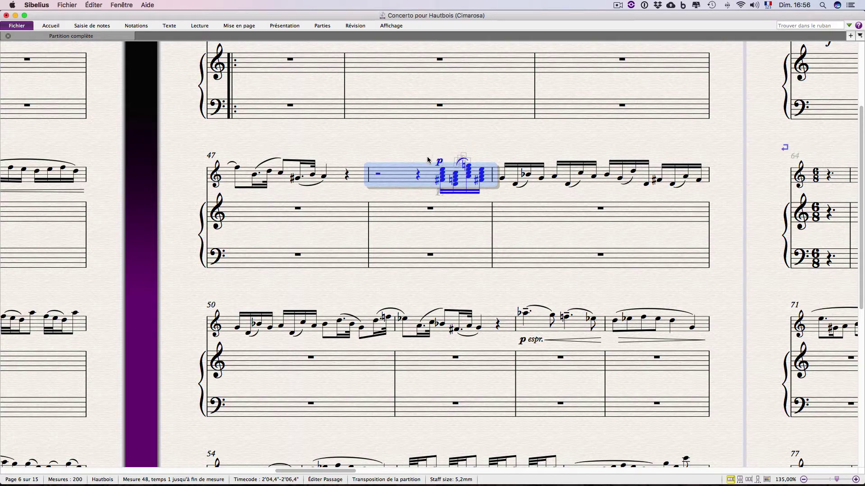
Copy the oboe's bar 48 passage into bar 47 of the piano's upper staff.
{"action": "key", "text": "super+c"}
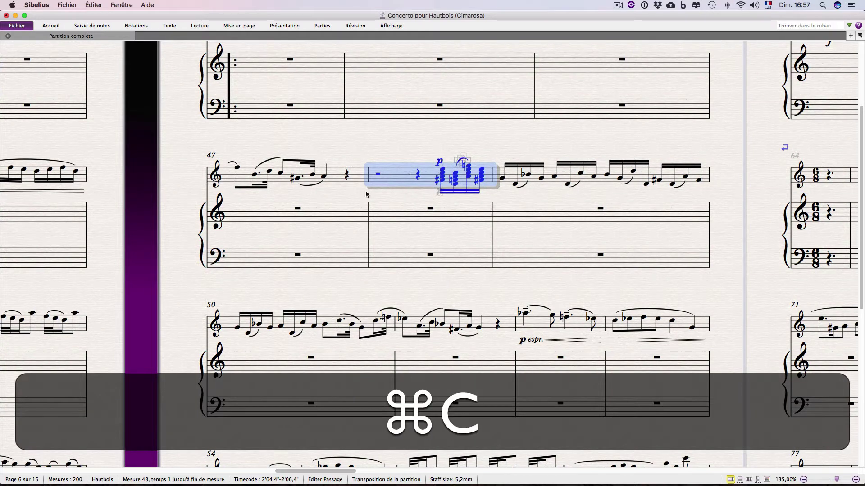
{"action": "left_click", "coordinate": [341, 217]}
{"action": "key", "text": "super+v"}
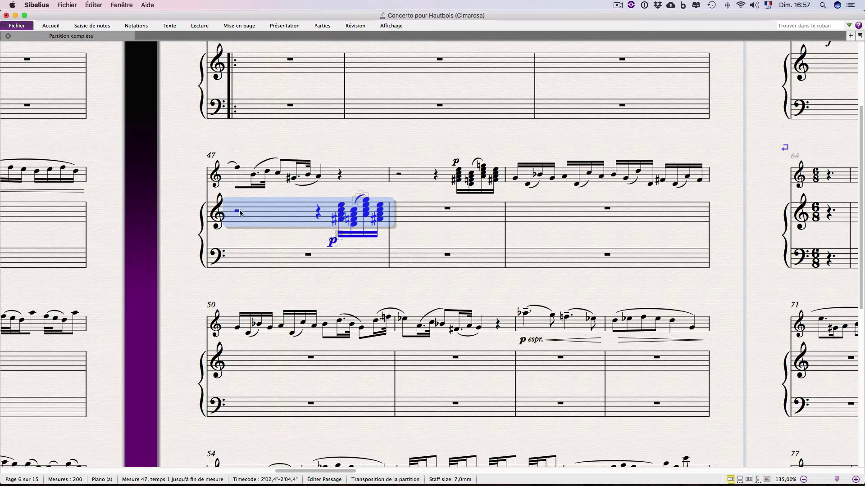
{"action": "left_click", "coordinate": [273, 245]}
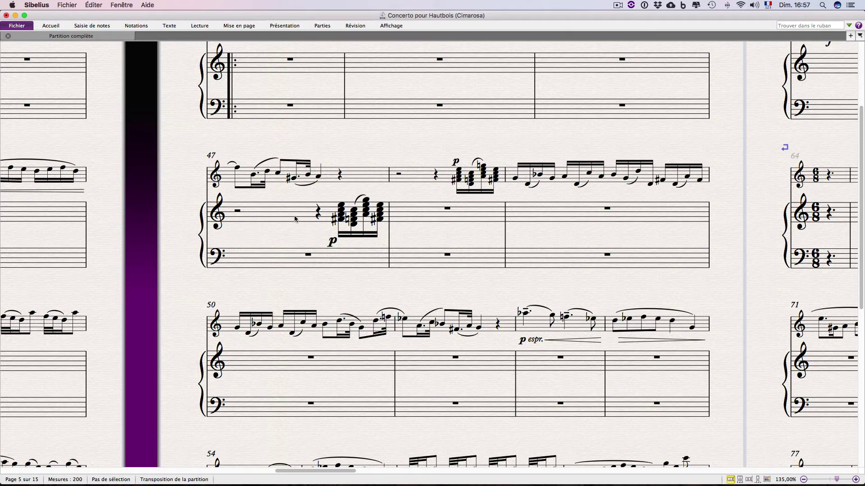
Duplicate the piano's bar 47 passage into bar 48 of the lower staff, bar 49 of the upper staff and bar 45 of the lower staff.
{"action": "left_click", "coordinate": [232, 216]}
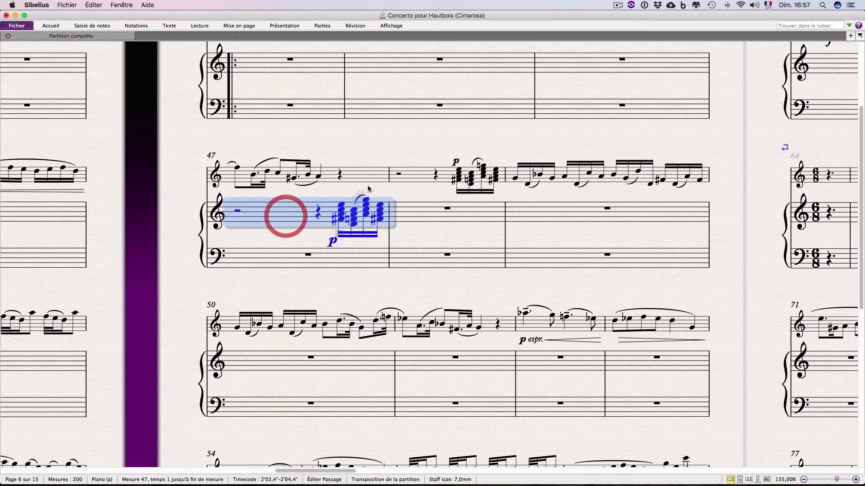
{"action": "left_click", "coordinate": [394, 261], "text": "alt"}
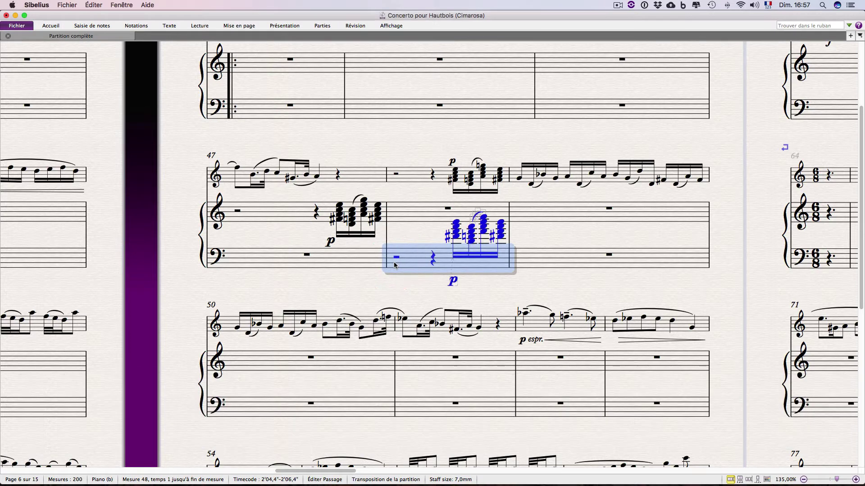
{"action": "left_click", "coordinate": [521, 217], "text": "alt"}
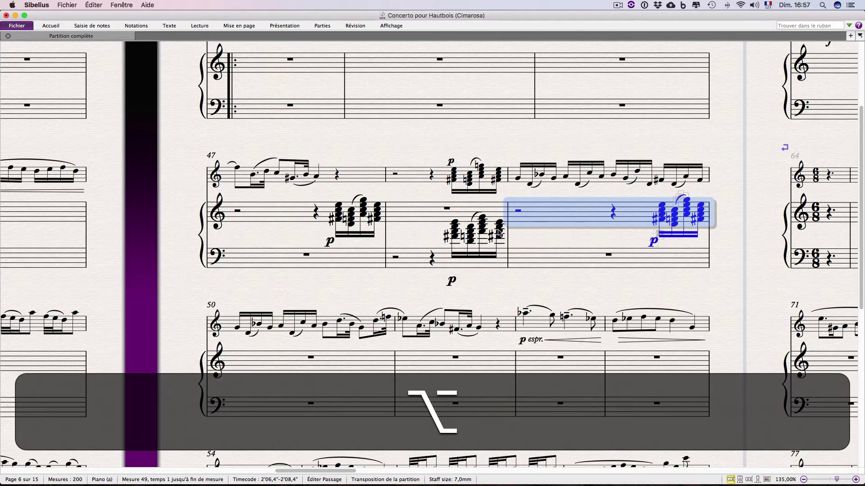
{"action": "left_click", "coordinate": [354, 109], "text": "alt"}
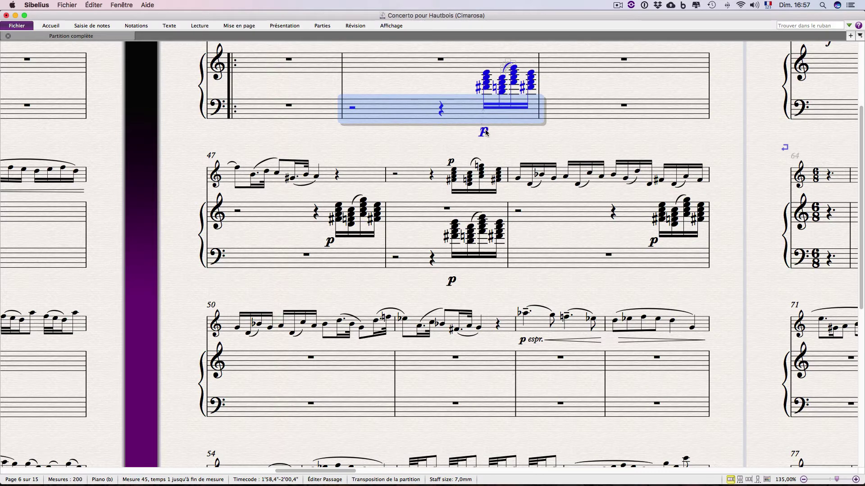
Duplicate the p dynamic under bar 45 onto the piano's lower staff in bars 48 and 49.
{"action": "left_click", "coordinate": [485, 129]}
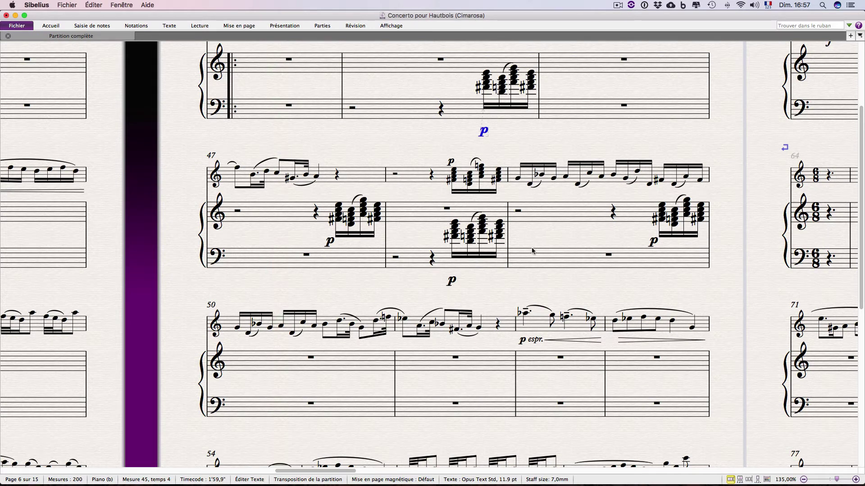
{"action": "left_click", "coordinate": [480, 250], "text": "alt"}
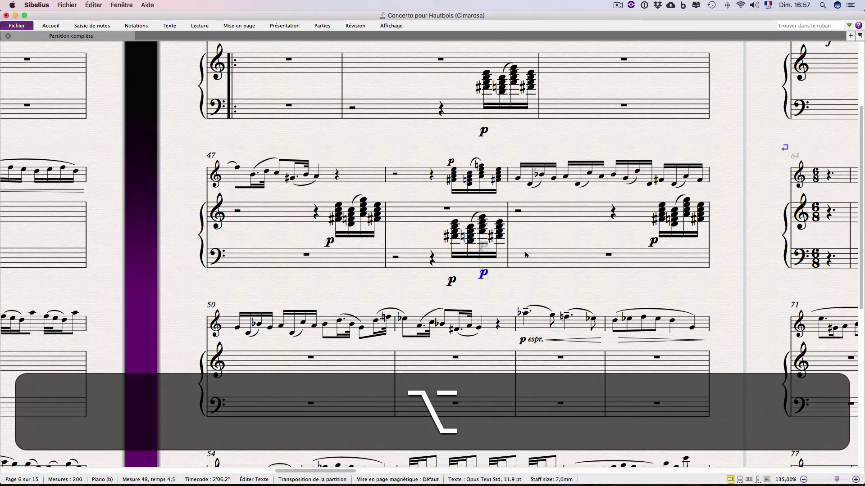
{"action": "scroll", "coordinate": [498, 266], "scroll_direction": "up", "scroll_amount": 3, "text": "super"}
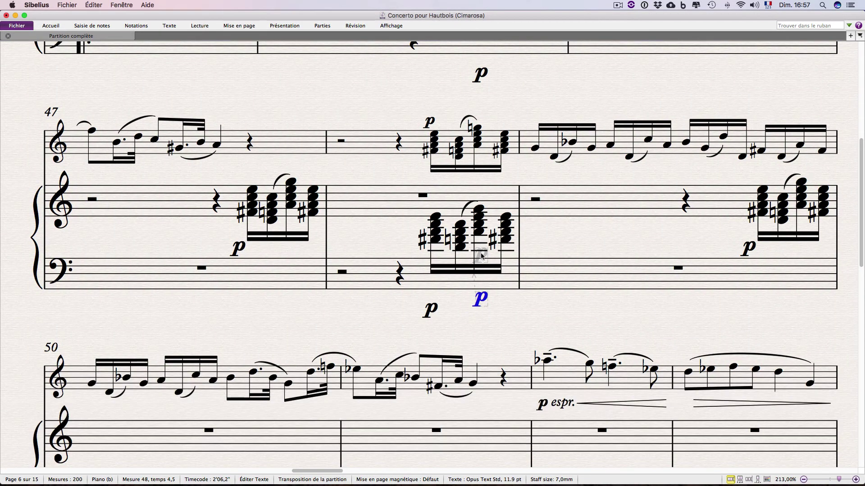
{"action": "left_click", "coordinate": [538, 256], "text": "alt"}
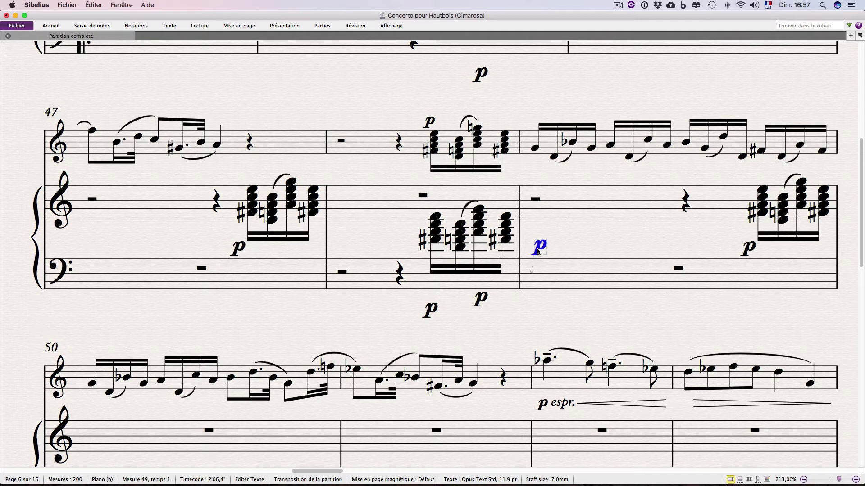
Duplicate the first p dynamic under bar 48 to the start of bar 47, once below and once above the piano's lower staff.
{"action": "left_click", "coordinate": [431, 309]}
{"action": "key", "text": "alt"}
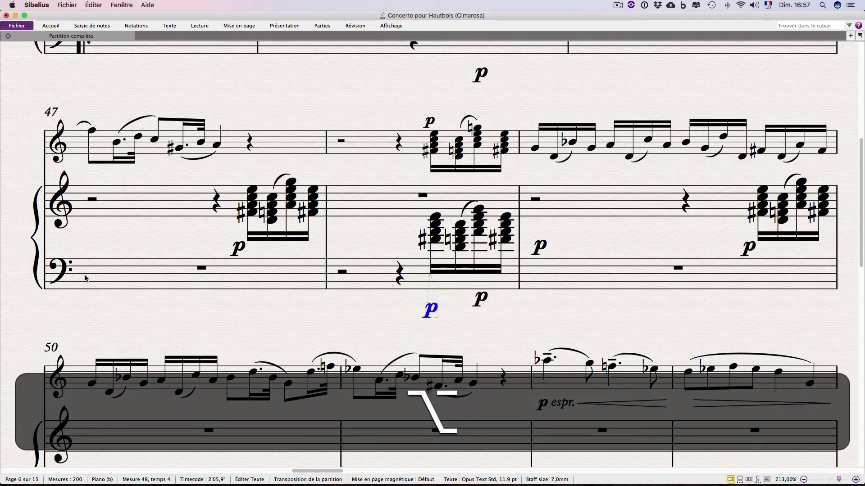
{"action": "left_click", "coordinate": [86, 279], "text": "alt+shift"}
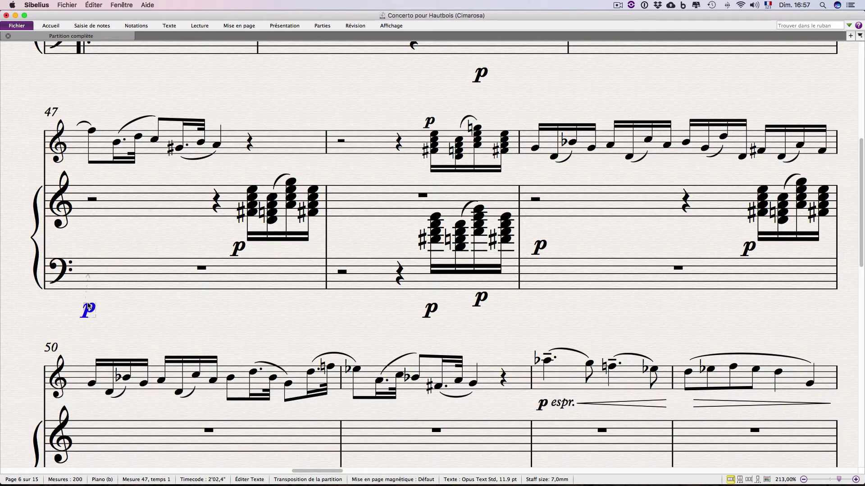
{"action": "key", "text": "alt"}
{"action": "left_click", "coordinate": [89, 248], "text": "alt"}
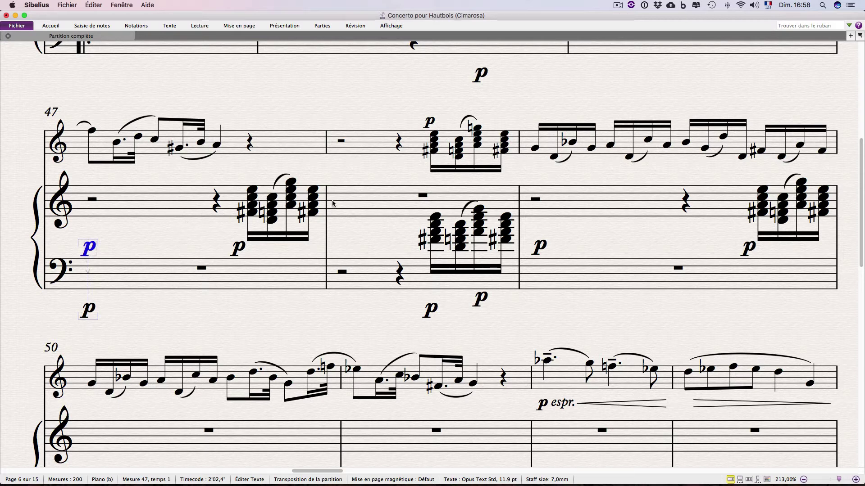
Clear the piano passages from upper-staff bar 49 and lower-staff bar 48, and remove the p dynamic from lower-staff bar 49.
{"action": "left_click", "coordinate": [124, 203]}
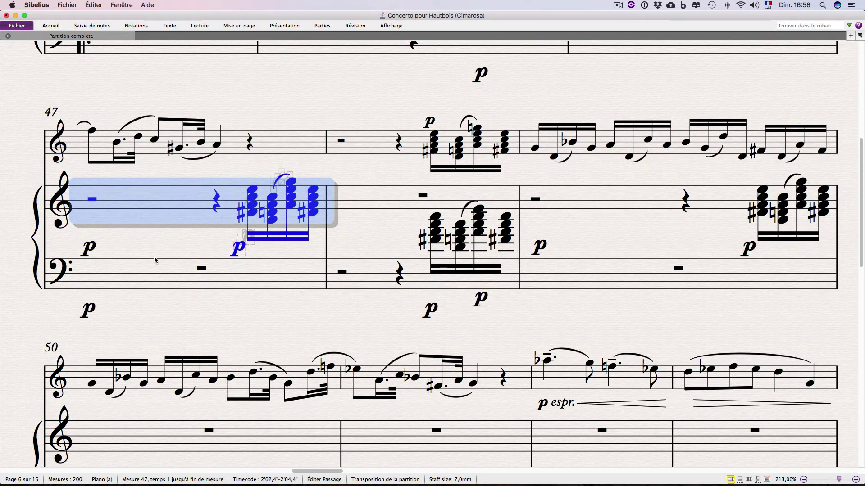
{"action": "left_click", "coordinate": [567, 205]}
{"action": "key", "text": "BackSpace"}
{"action": "left_click", "coordinate": [383, 275]}
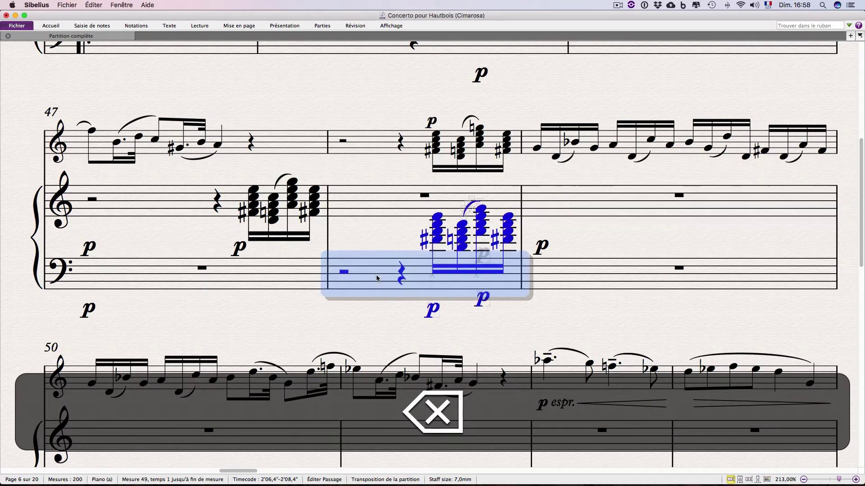
{"action": "key", "text": "BackSpace"}
{"action": "left_click", "coordinate": [543, 269]}
Repeat the piano's upper-staff bar 47 passage in bar 48, and repeat bar 48's four-chord group three times into bar 49.
{"action": "left_click", "coordinate": [169, 205]}
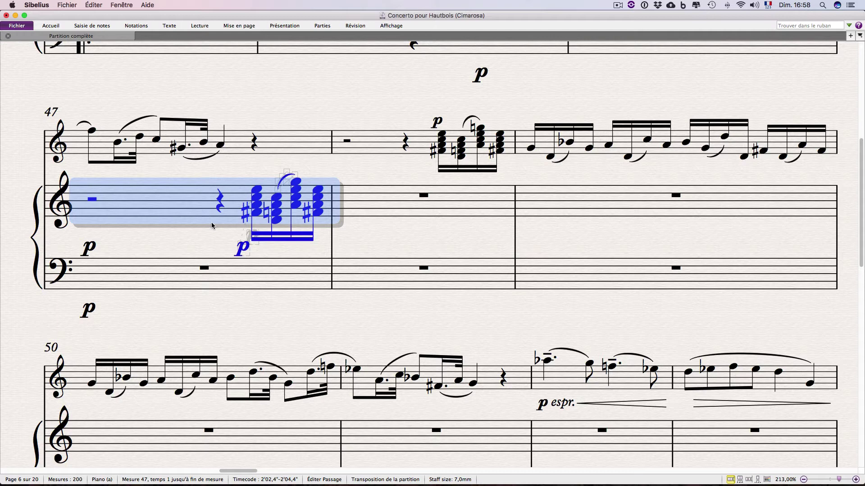
{"action": "key", "text": "r"}
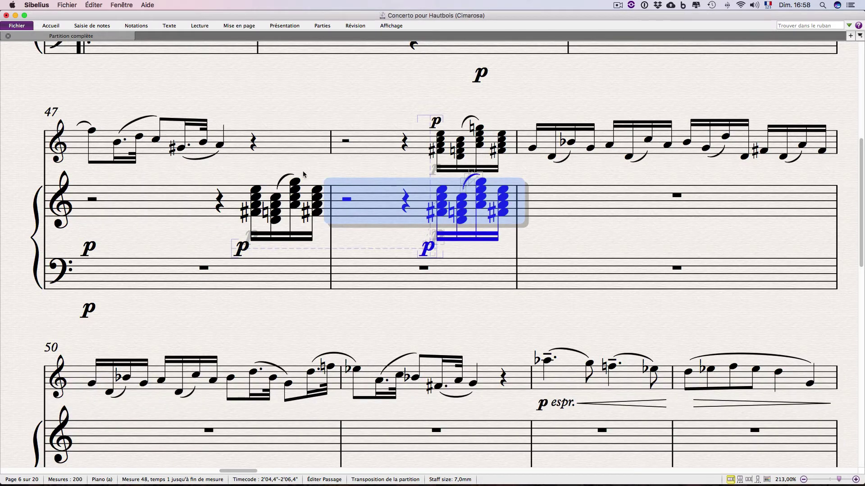
{"action": "left_click", "coordinate": [442, 189]}
{"action": "left_click", "coordinate": [502, 192], "text": "shift"}
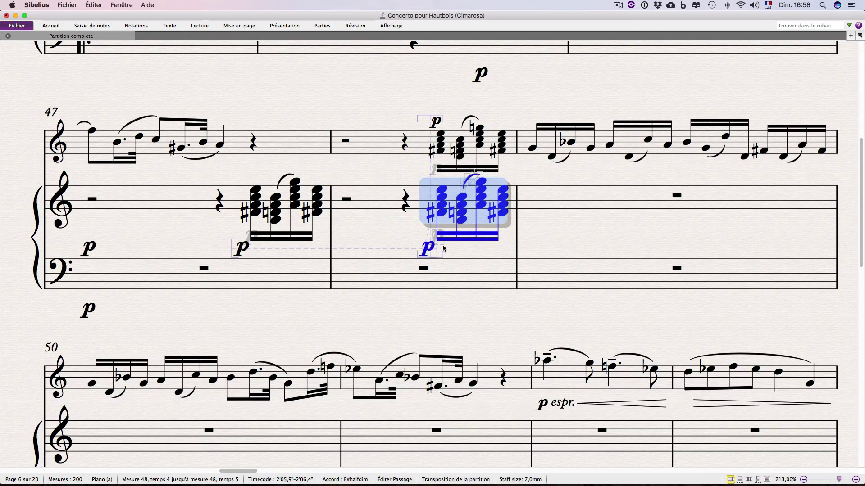
{"action": "key", "text": "r"}
{"action": "key", "text": "r"}
{"action": "key", "text": "r"}
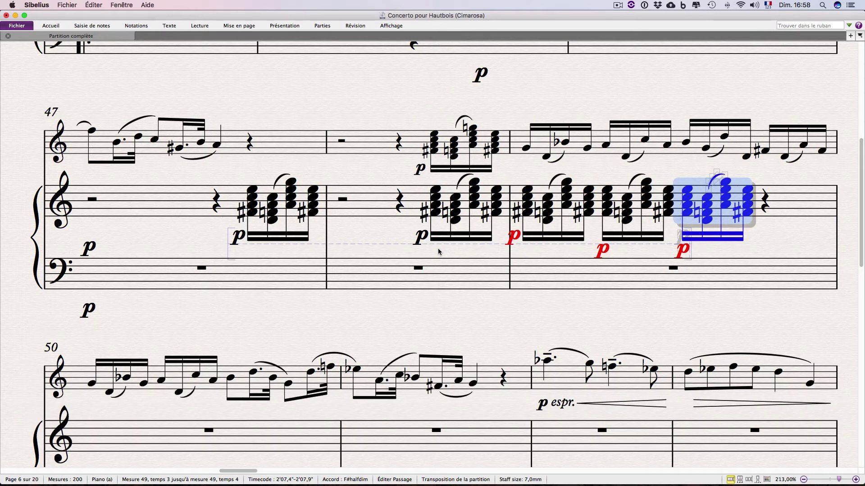
Repeat the last p dynamic of bar 49 on beat 4 in the piano's upper staff.
{"action": "left_click", "coordinate": [683, 252]}
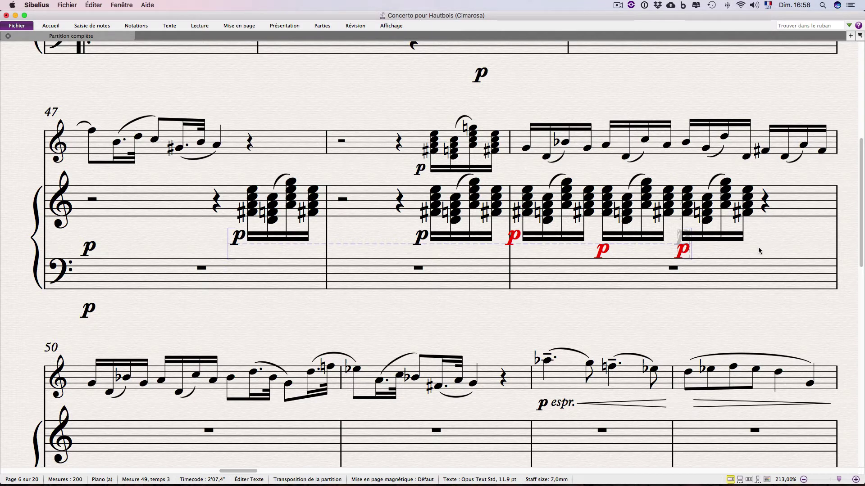
{"action": "key", "text": "r"}
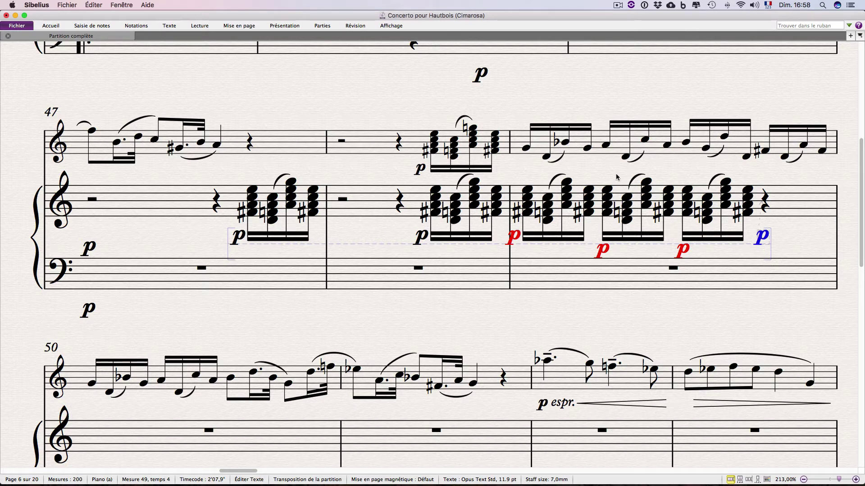
Repeat the first slur of the piano's upper-staff bar 49 over the second chord group, and copy it to beat 1 of the bar.
{"action": "left_click", "coordinate": [553, 180]}
{"action": "key", "text": "r"}
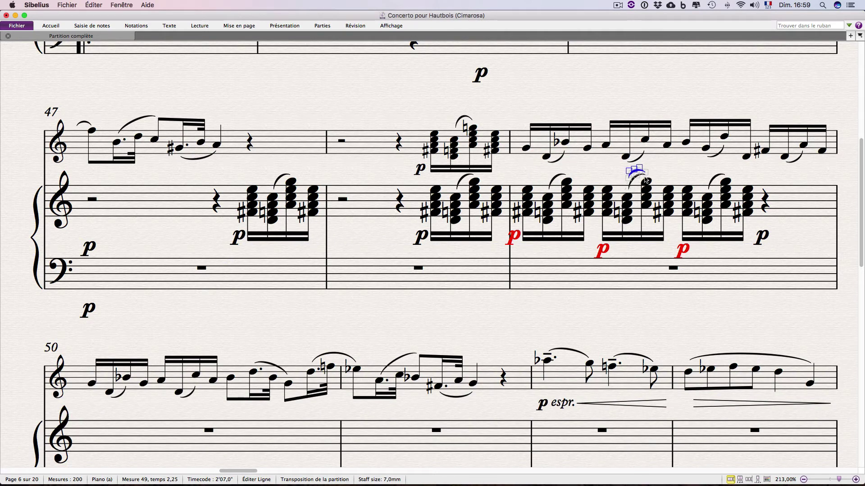
{"action": "left_click", "coordinate": [526, 198], "text": "alt+shift"}
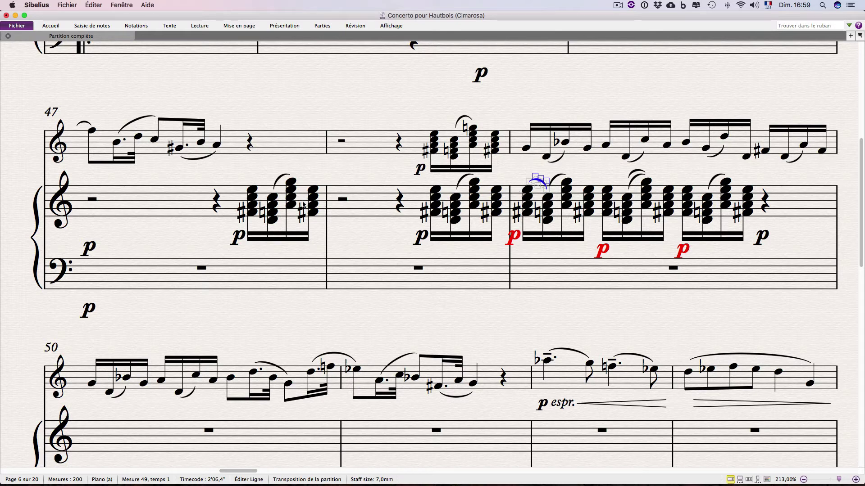
Filter the dynamics (Nuances) out of the piano's upper-staff bars 48 to 49 and delete them.
{"action": "left_click", "coordinate": [791, 198]}
{"action": "left_click", "coordinate": [365, 206], "text": "shift"}
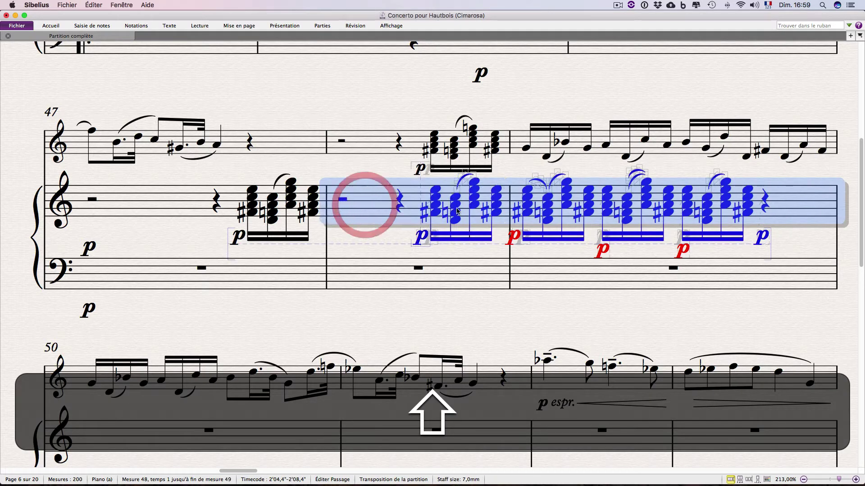
{"action": "left_click", "coordinate": [56, 26]}
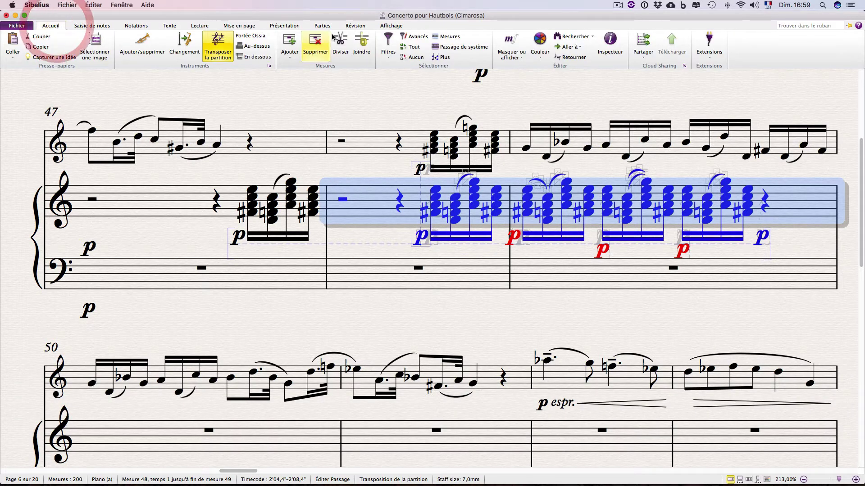
{"action": "left_click", "coordinate": [388, 46]}
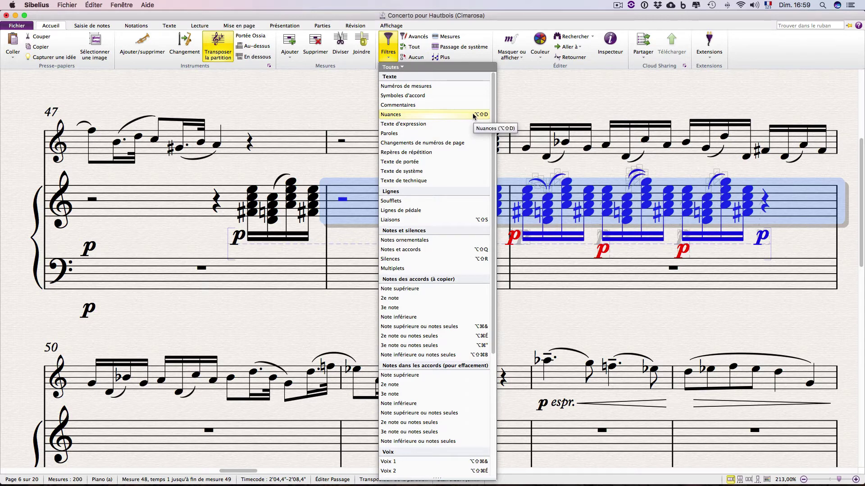
{"action": "left_click", "coordinate": [404, 115]}
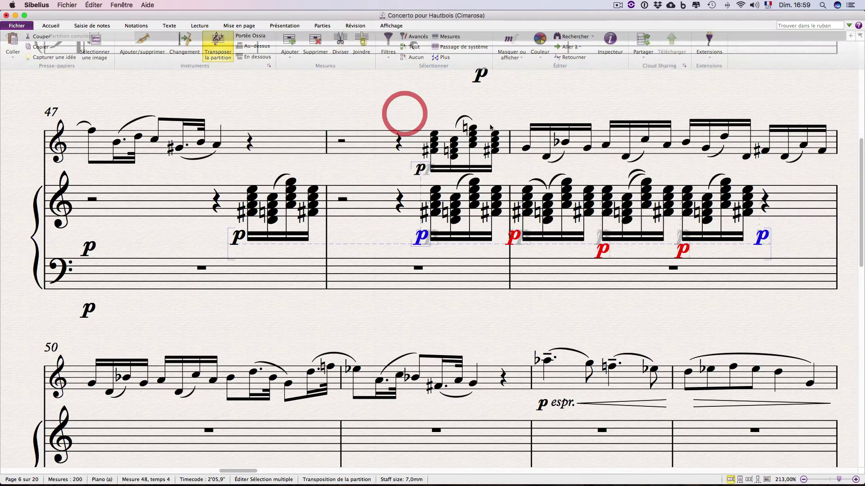
{"action": "key", "text": "BackSpace"}
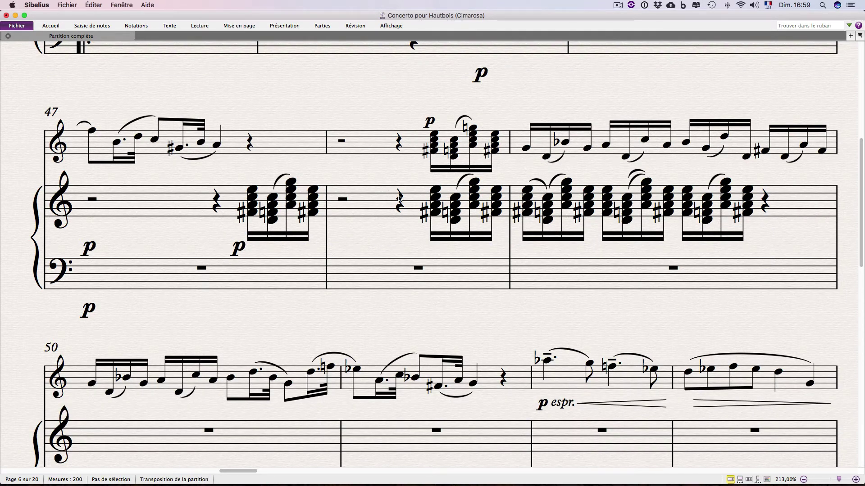
Add accidentals to all notes of the piano's upper-staff bars 48 to 49 with the plug-in "Ajouter des altérations à toutes les notes".
{"action": "left_click", "coordinate": [361, 206]}
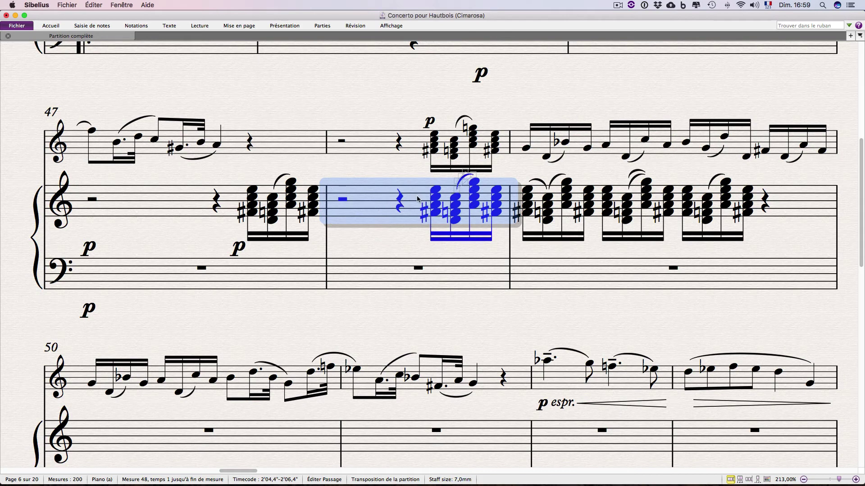
{"action": "left_click", "coordinate": [811, 194], "text": "shift"}
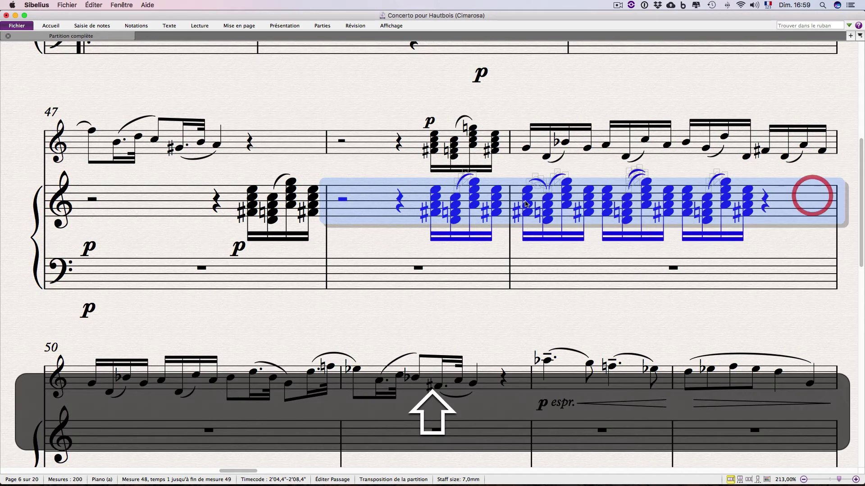
{"action": "left_click", "coordinate": [62, 26]}
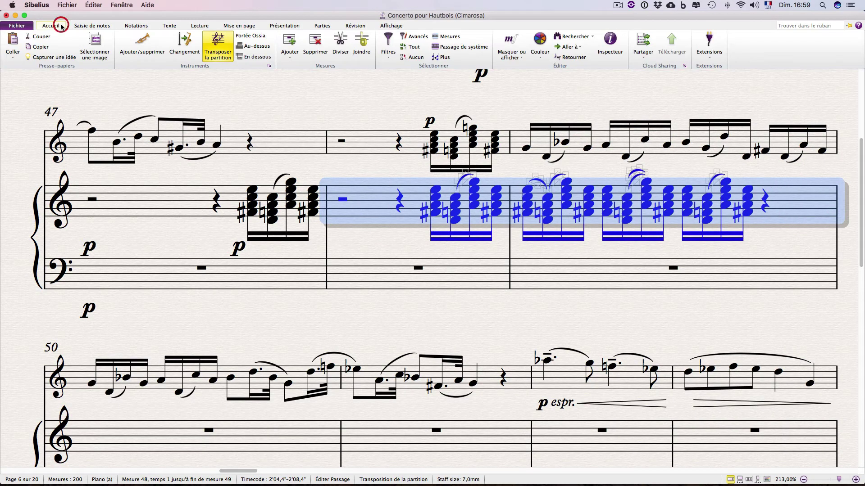
{"action": "left_click", "coordinate": [92, 26]}
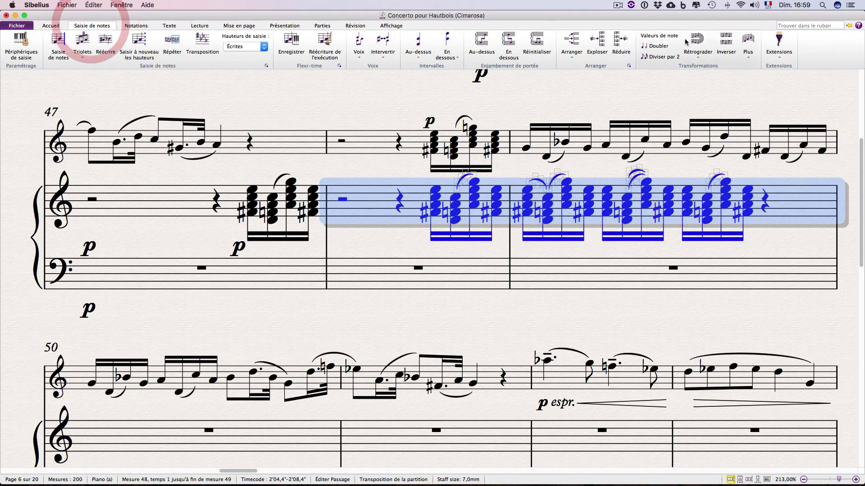
{"action": "left_click", "coordinate": [781, 53]}
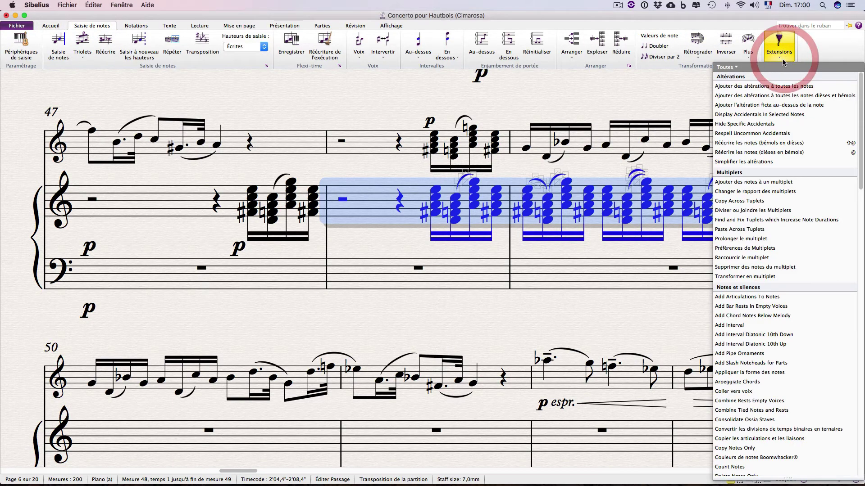
{"action": "left_click", "coordinate": [764, 86]}
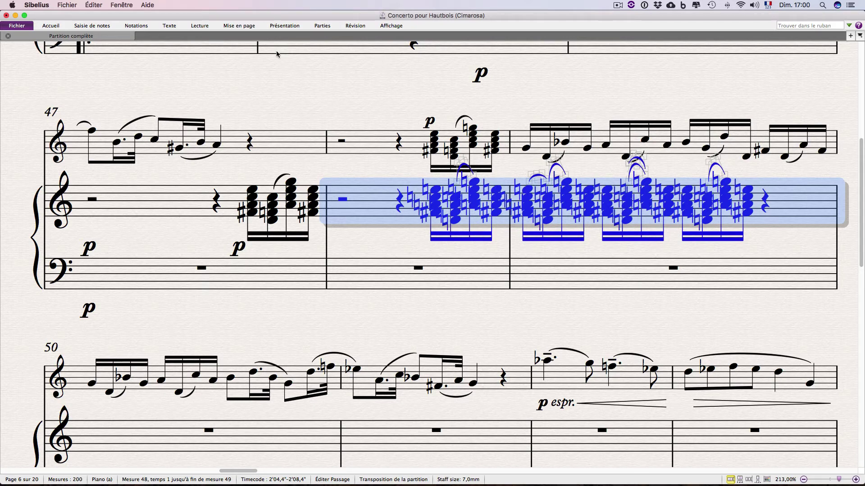
Reset the note spacing of the piano's upper-staff passage in bars 48 to 49 and check it across both systems.
{"action": "left_click", "coordinate": [284, 26]}
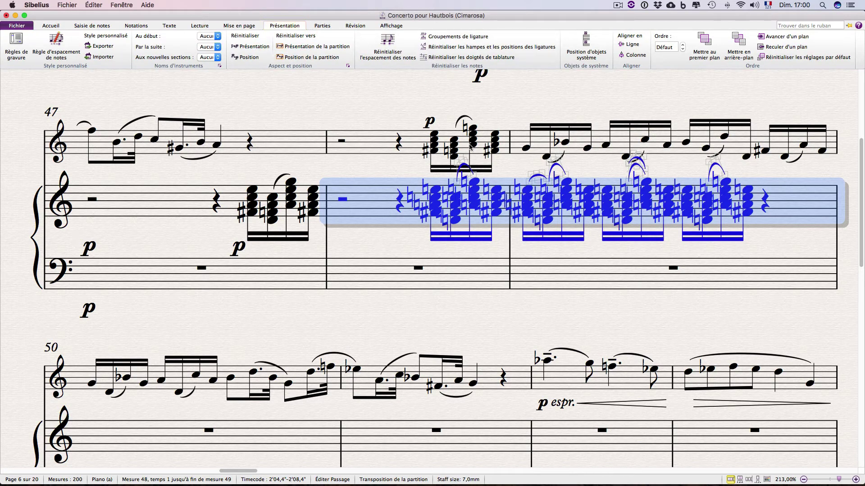
{"action": "left_click", "coordinate": [383, 59]}
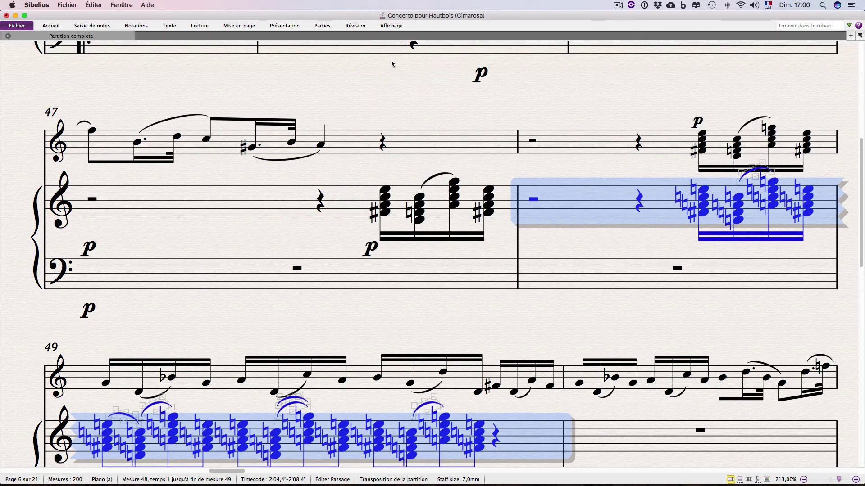
{"action": "scroll", "coordinate": [323, 332], "scroll_direction": "down", "scroll_amount": 5}
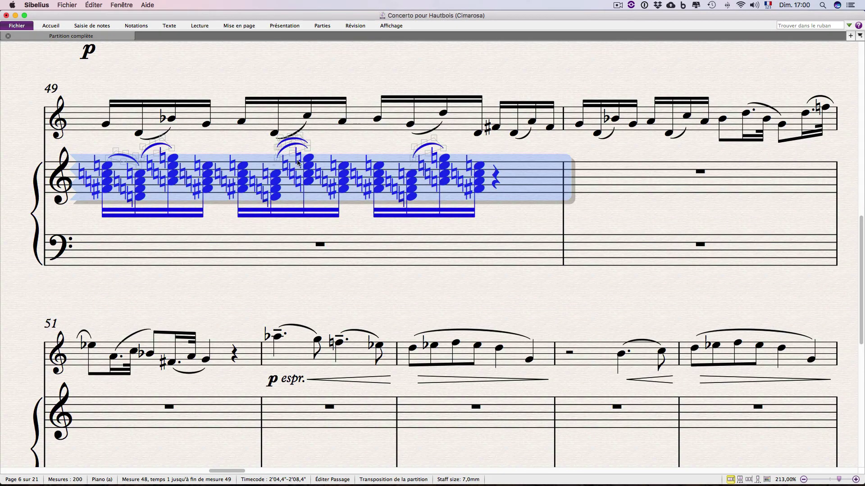
{"action": "scroll", "coordinate": [297, 163], "scroll_direction": "up", "scroll_amount": 2}
{"action": "scroll", "coordinate": [297, 163], "scroll_direction": "up", "scroll_amount": 3}
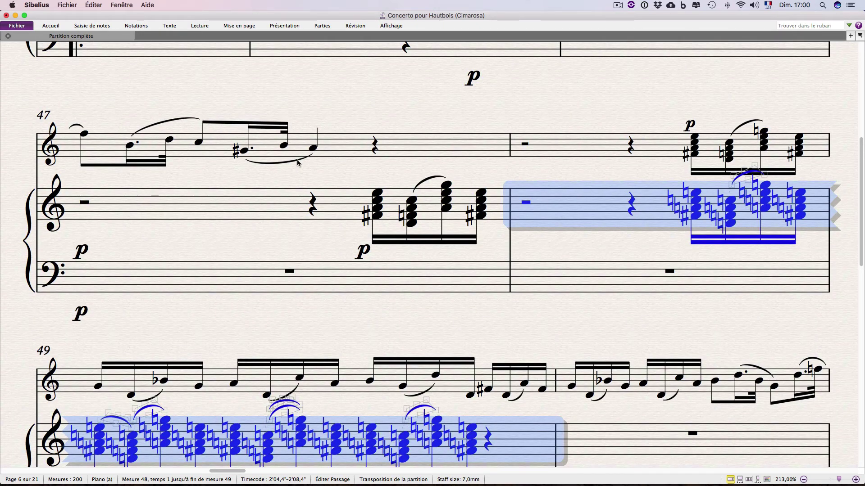
Clear the music from the piano's upper staff in bars 48 to 49 and also in bar 47.
{"action": "key", "text": "BackSpace"}
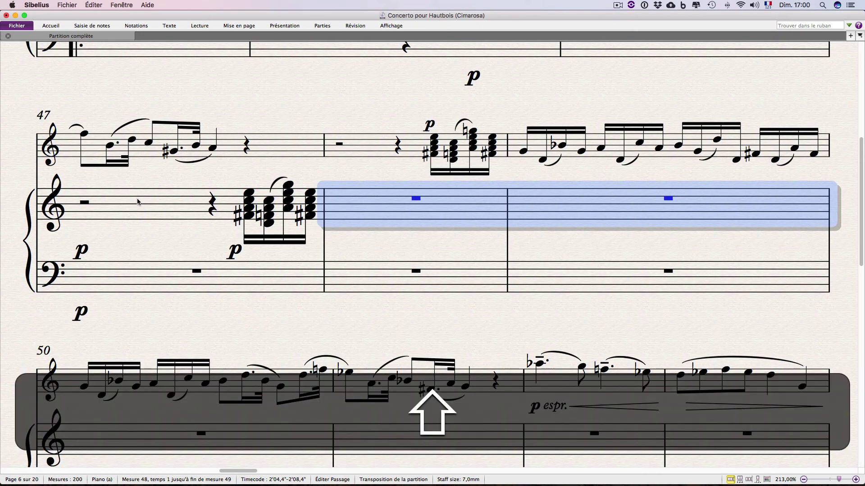
{"action": "left_click", "coordinate": [137, 198], "text": "shift"}
{"action": "key", "text": "shift+BackSpace"}
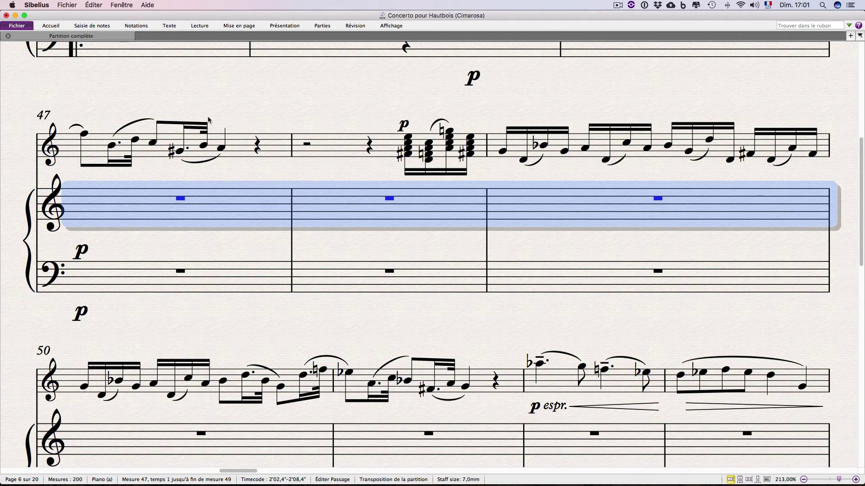
Show the Keypad (Pavé) panel and add accents to all oboe notes in bars 47 to 49.
{"action": "left_click", "coordinate": [352, 145]}
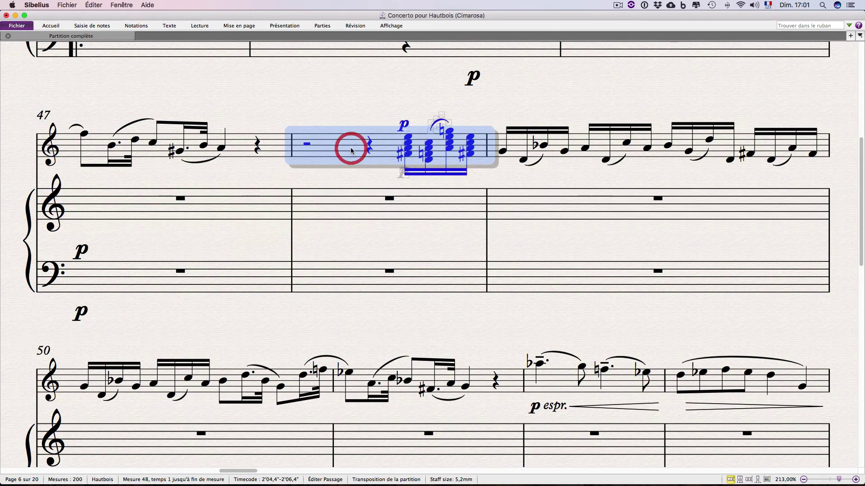
{"action": "double_click", "coordinate": [353, 146]}
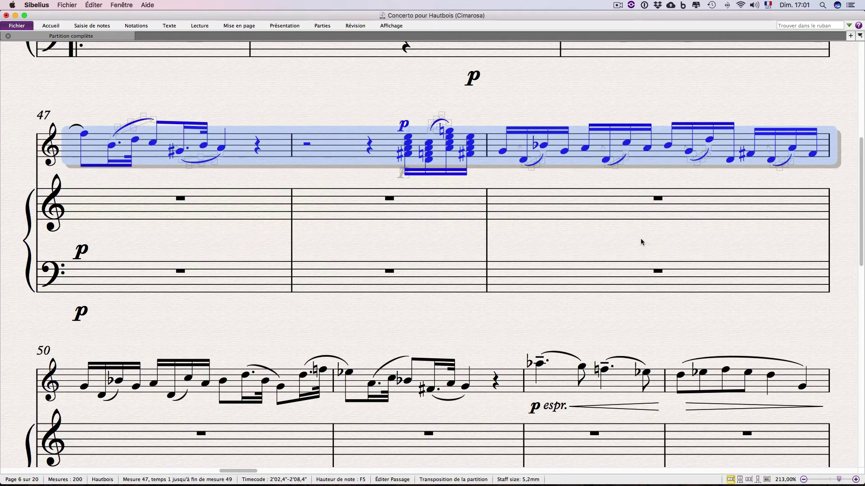
{"action": "left_click", "coordinate": [390, 26]}
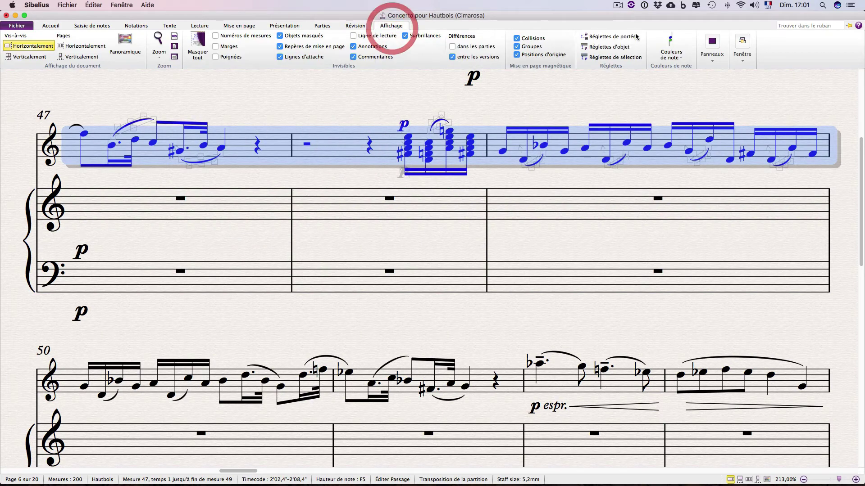
{"action": "left_click", "coordinate": [711, 51]}
{"action": "left_click", "coordinate": [713, 76]}
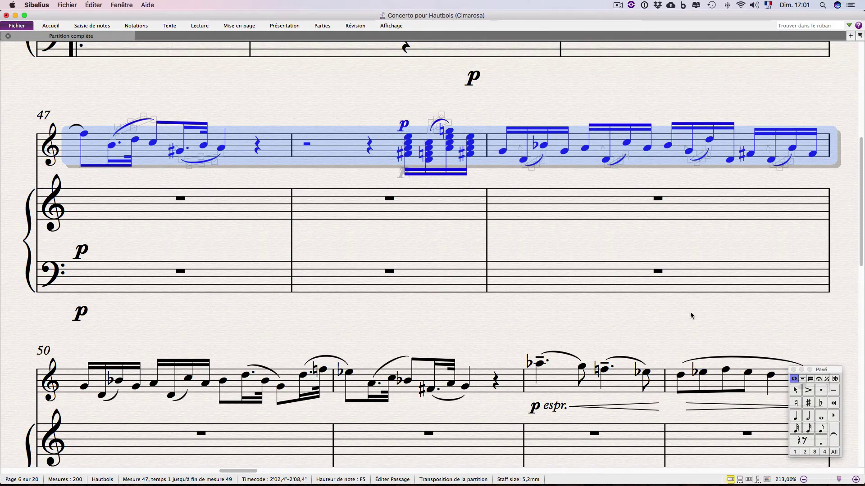
{"action": "left_click", "coordinate": [808, 391]}
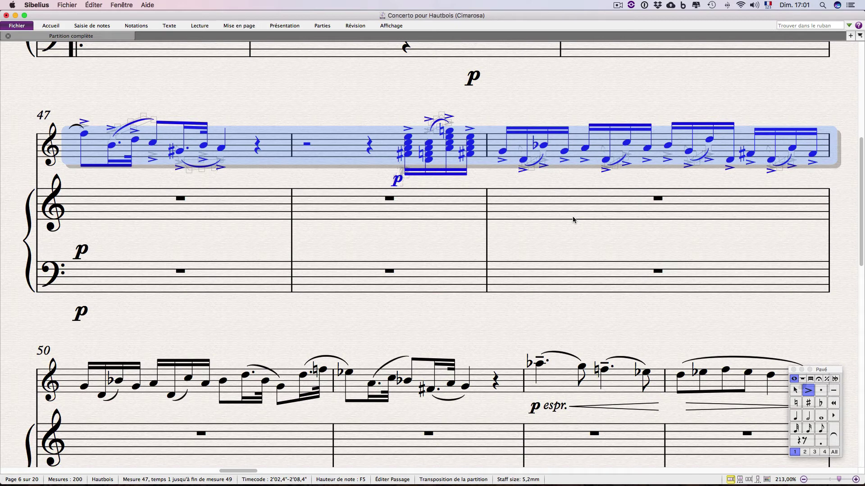
Play the score back from the oboe's first note in bar 9 and stop the playback.
{"action": "scroll", "coordinate": [533, 199], "scroll_direction": "left", "scroll_amount": 10}
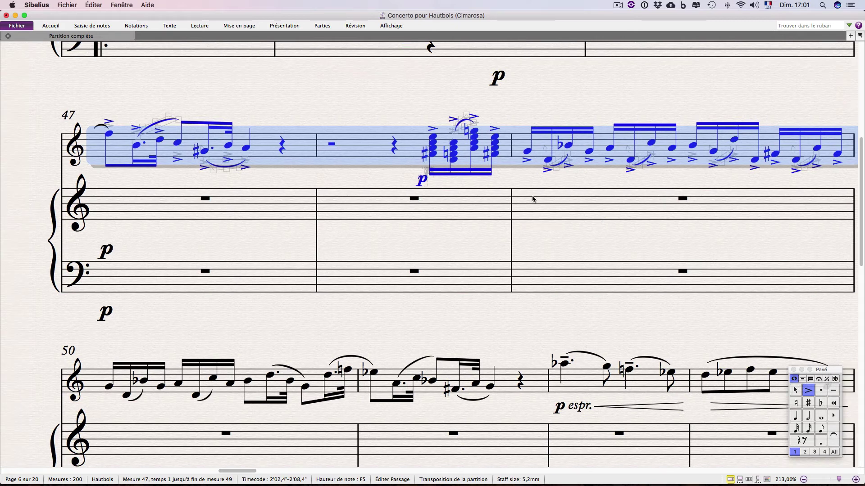
{"action": "scroll", "coordinate": [532, 199], "scroll_direction": "down", "scroll_amount": 15}
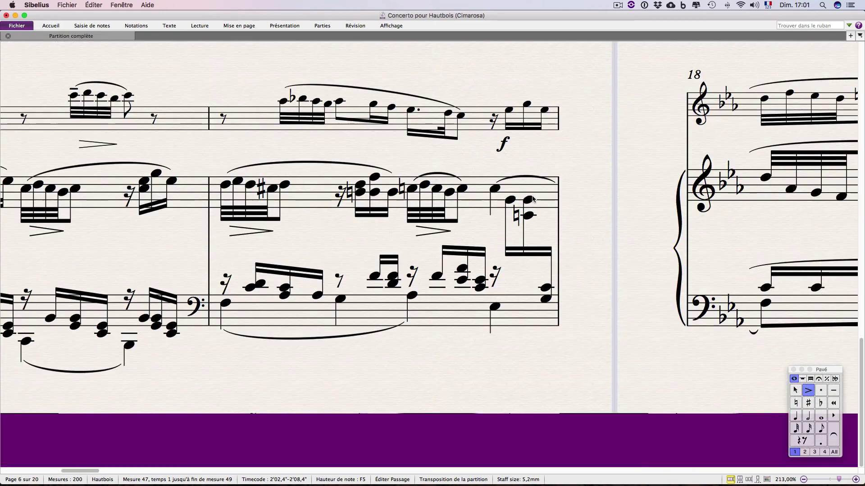
{"action": "scroll", "coordinate": [533, 199], "scroll_direction": "down", "scroll_amount": 5, "text": "super"}
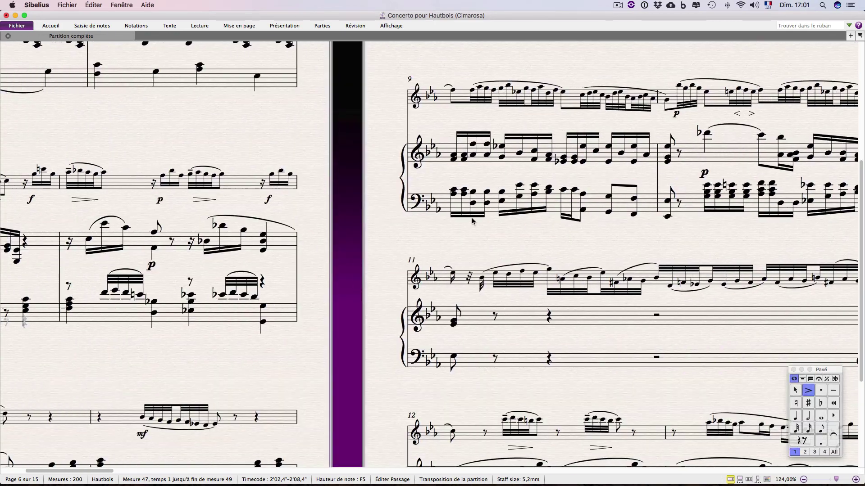
{"action": "scroll", "coordinate": [472, 220], "scroll_direction": "left", "scroll_amount": 5}
{"action": "left_click", "coordinate": [500, 246]}
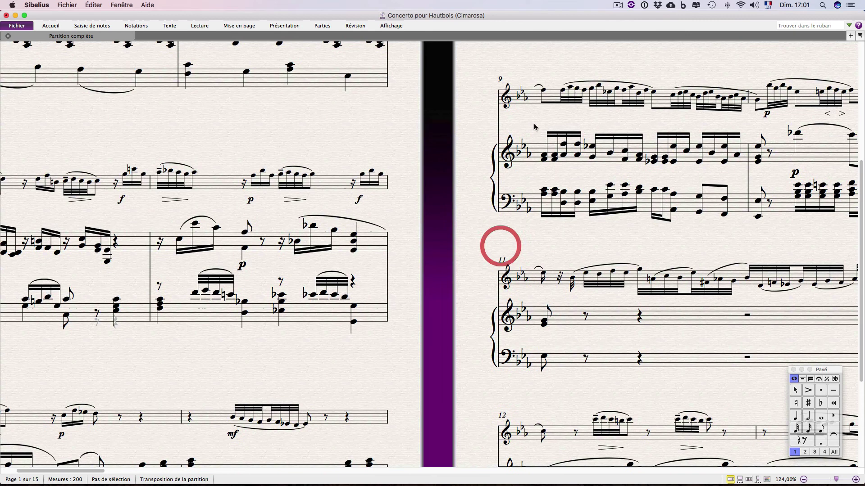
{"action": "left_click", "coordinate": [542, 90]}
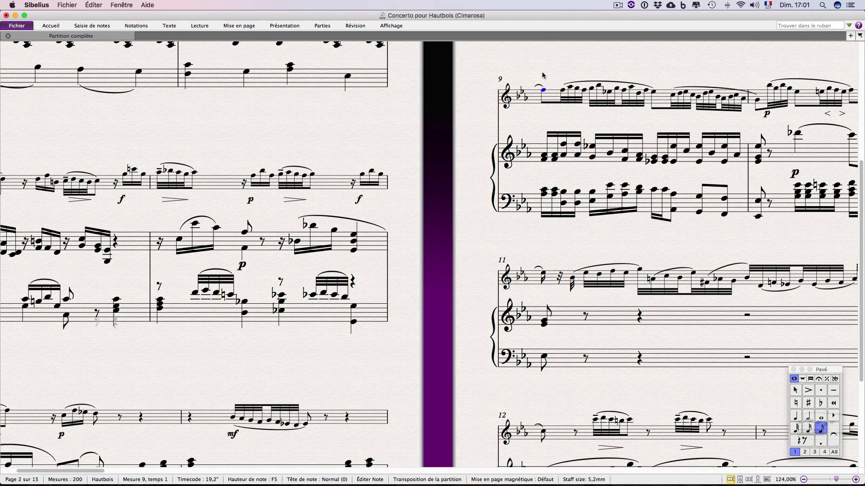
{"action": "key", "text": "p"}
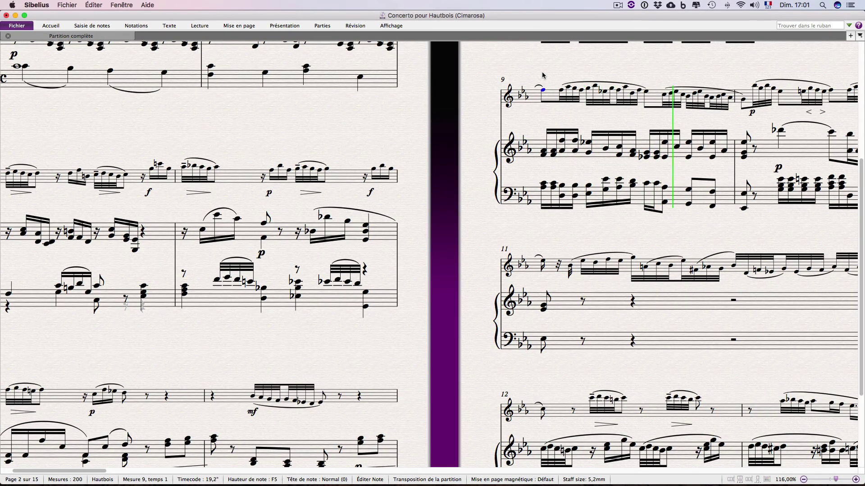
{"action": "key", "text": "space"}
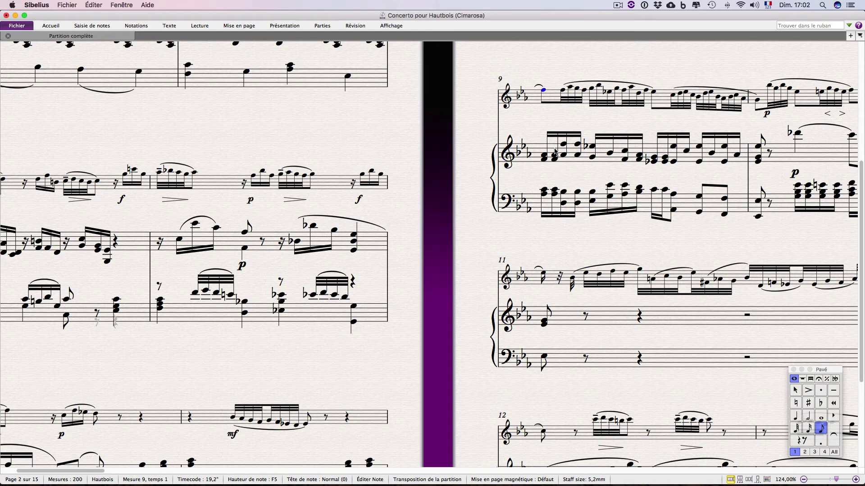
Select the piano's upper-staff bar 9 and show the Transport panel.
{"action": "left_click", "coordinate": [577, 162]}
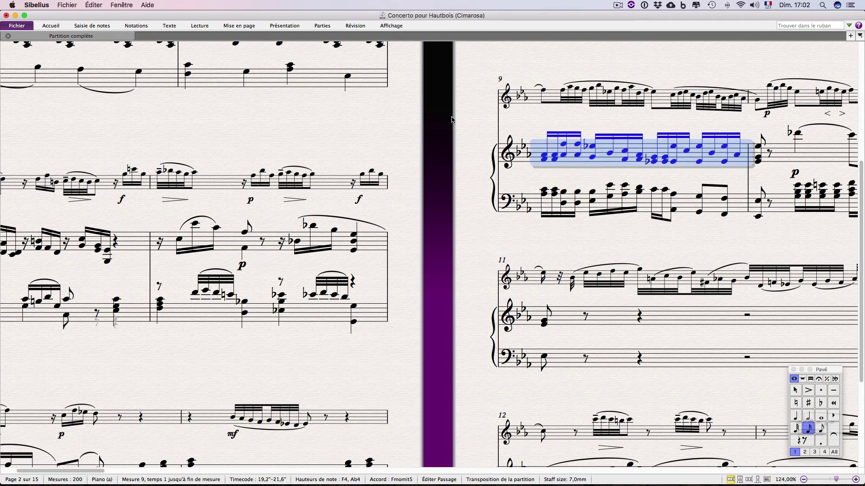
{"action": "left_click", "coordinate": [390, 25]}
{"action": "left_click", "coordinate": [742, 52]}
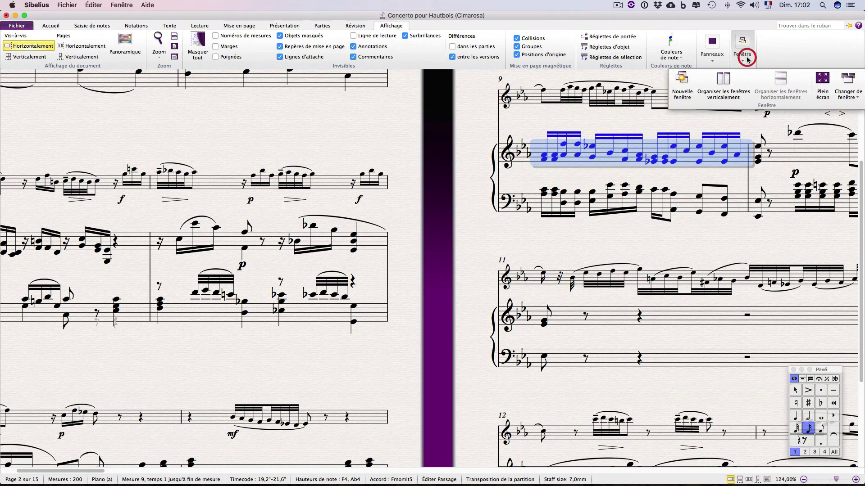
{"action": "left_click", "coordinate": [706, 60]}
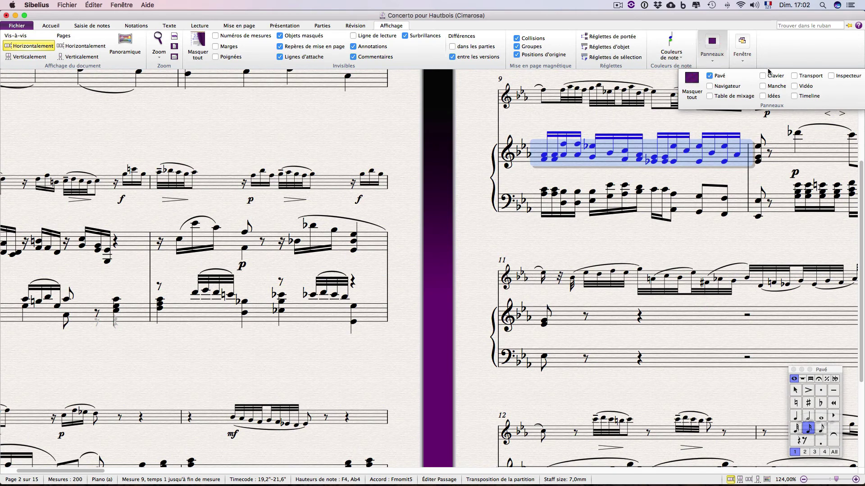
{"action": "left_click", "coordinate": [794, 76]}
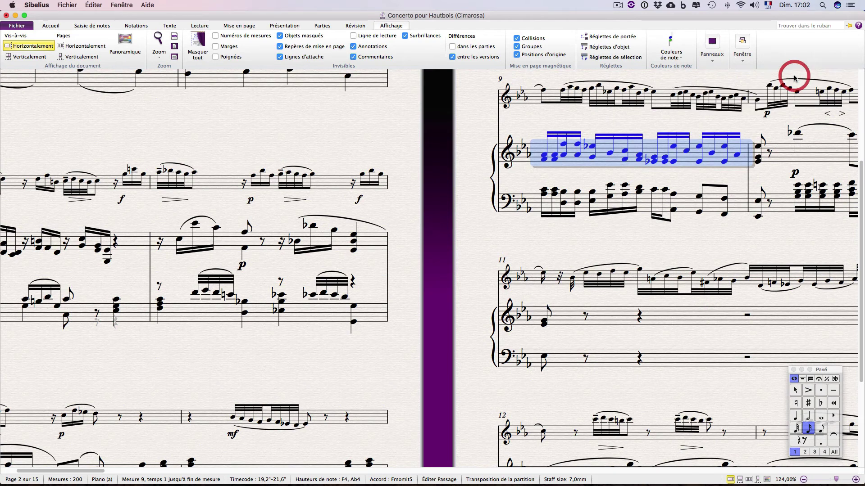
Select only the upper note of the piano's first upper-staff chord in bar 9 and hide the Transport panel.
{"action": "left_click_drag", "start_coordinate": [825, 114], "coordinate": [819, 112]}
{"action": "left_click", "coordinate": [656, 65]}
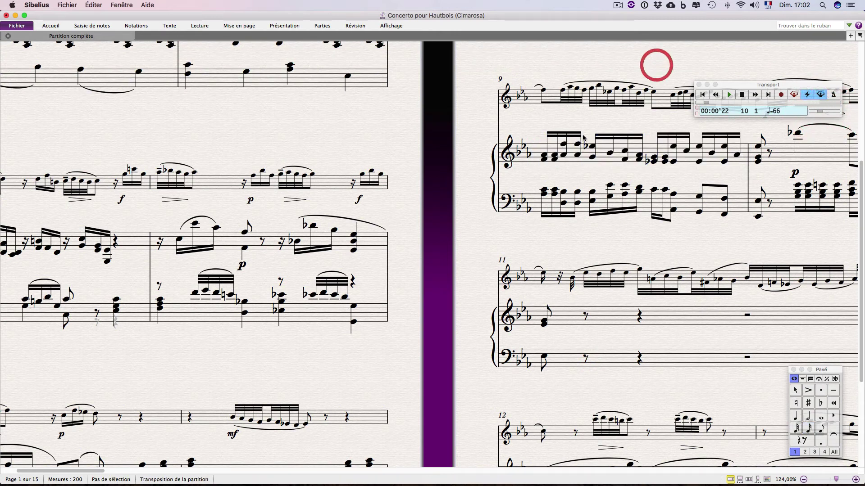
{"action": "left_click", "coordinate": [544, 156]}
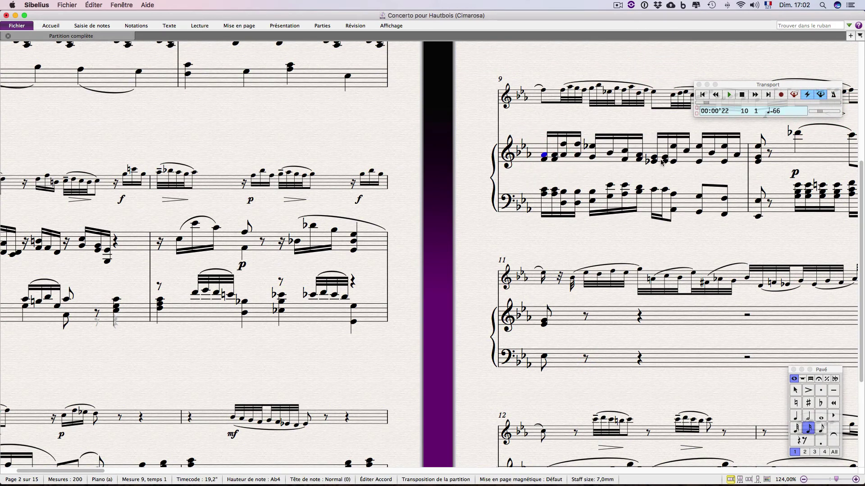
{"action": "left_click", "coordinate": [699, 84]}
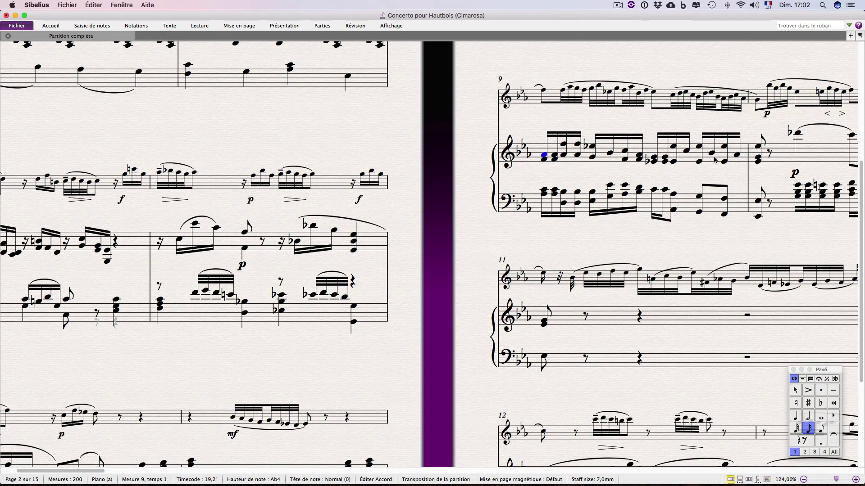
Select the piano's upper-staff bar 9, play back from this selection and stop the playback.
{"action": "left_click", "coordinate": [613, 162]}
{"action": "scroll", "coordinate": [612, 162], "scroll_direction": "right", "scroll_amount": 5}
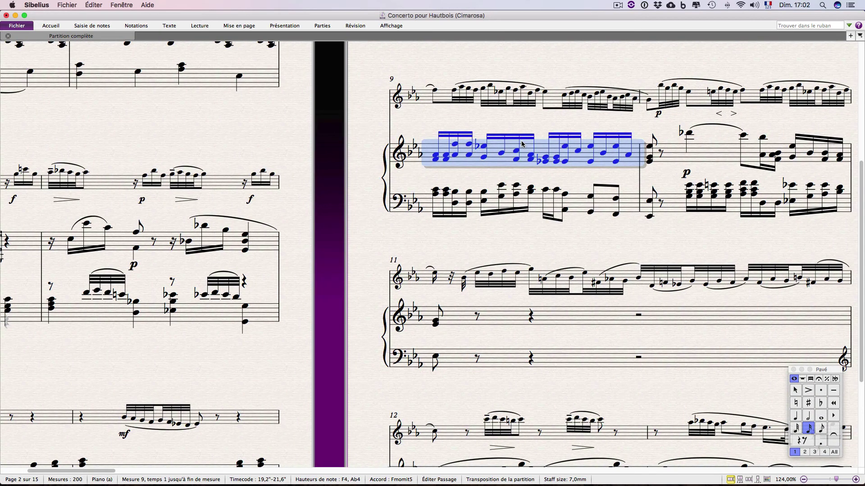
{"action": "left_click", "coordinate": [437, 157]}
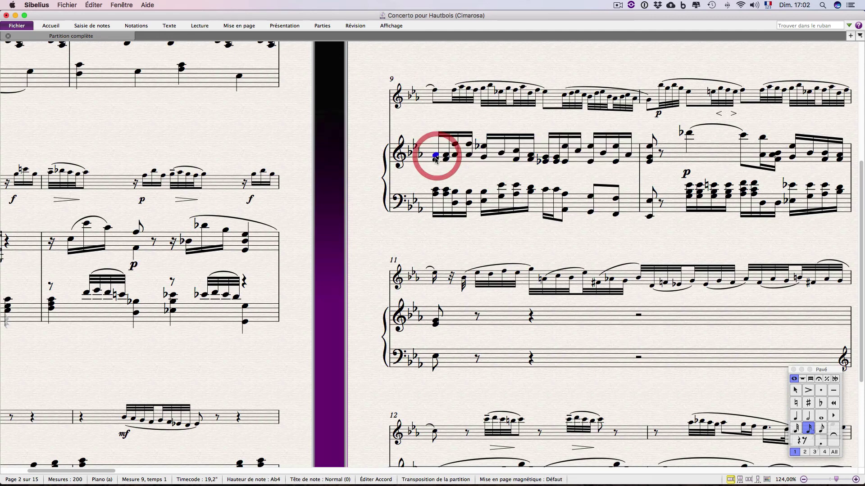
{"action": "left_click", "coordinate": [475, 163]}
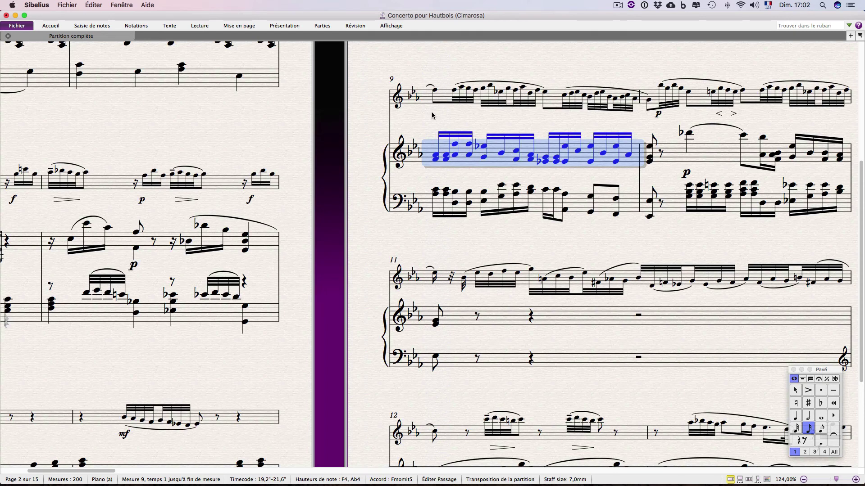
{"action": "key", "text": "p"}
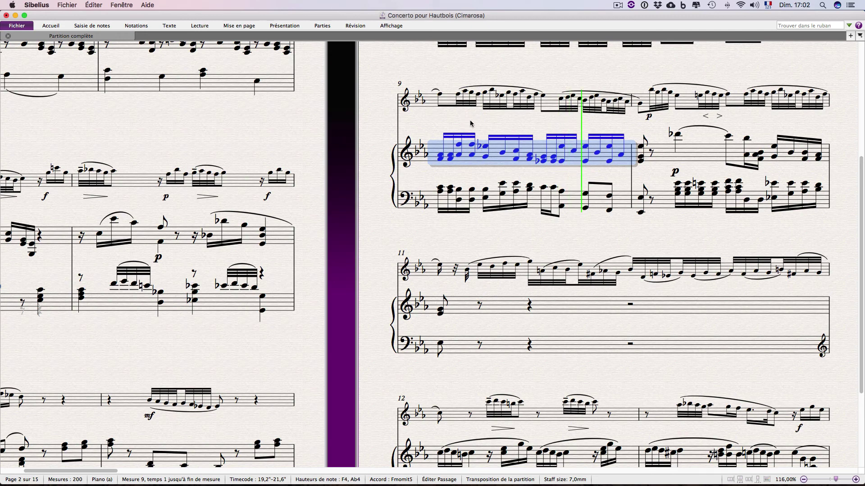
{"action": "key", "text": "space"}
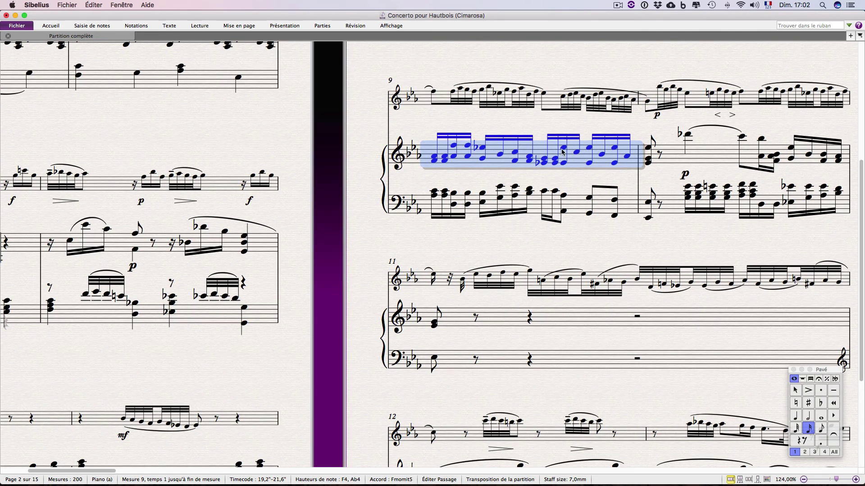
Select bar 9 in both the oboe and the piano's lower staff, play back from this selection and stop.
{"action": "left_click", "coordinate": [479, 123]}
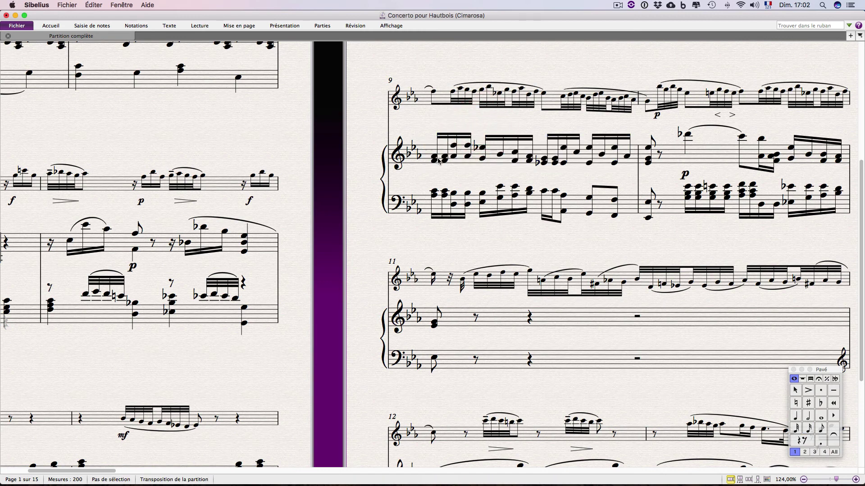
{"action": "left_click", "coordinate": [444, 97]}
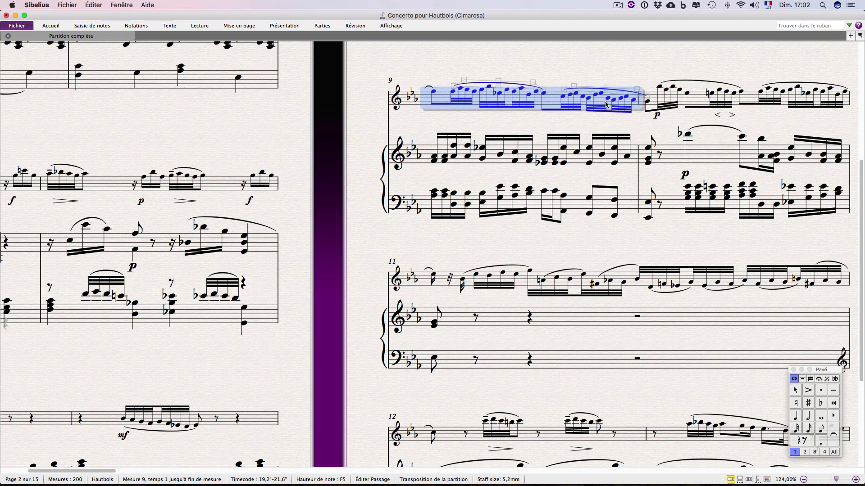
{"action": "left_click", "coordinate": [576, 206], "text": "super"}
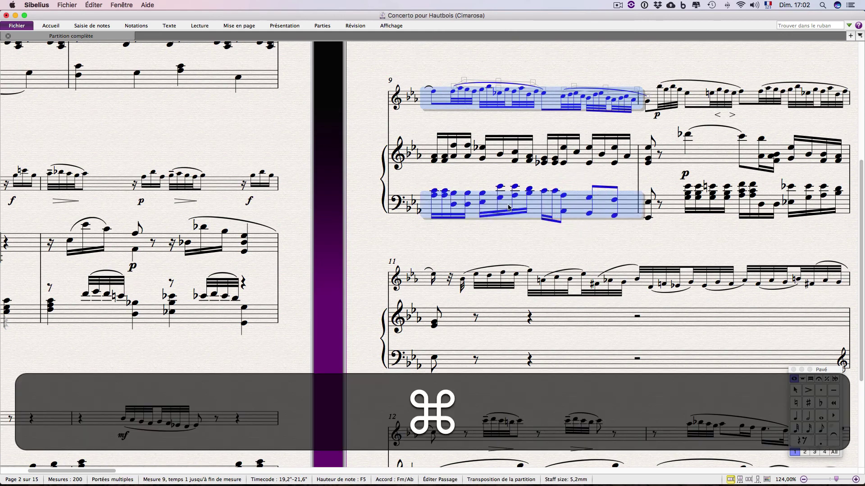
{"action": "key", "text": "p"}
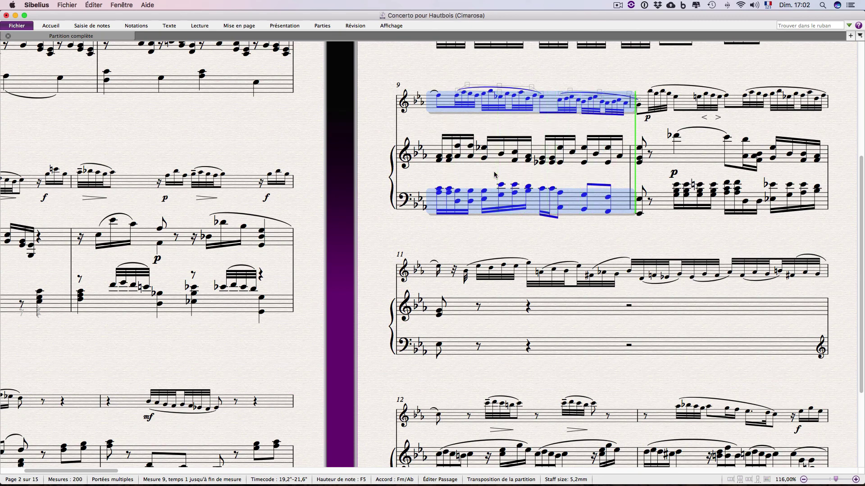
{"action": "key", "text": "space"}
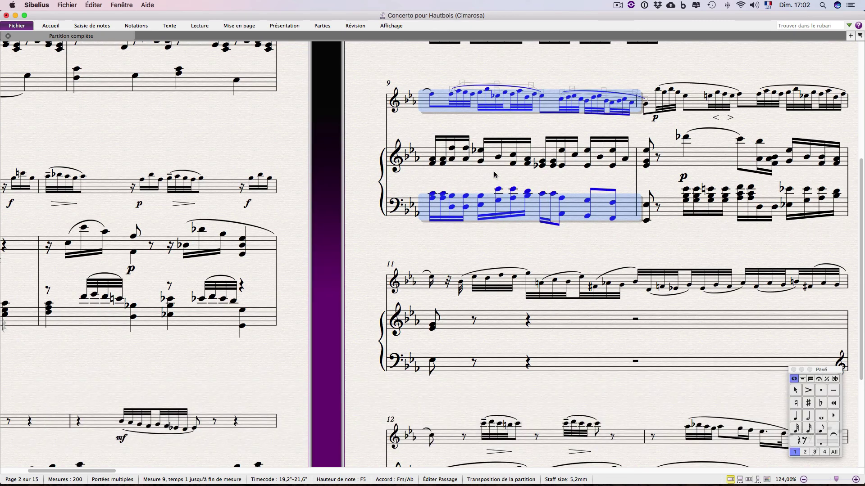